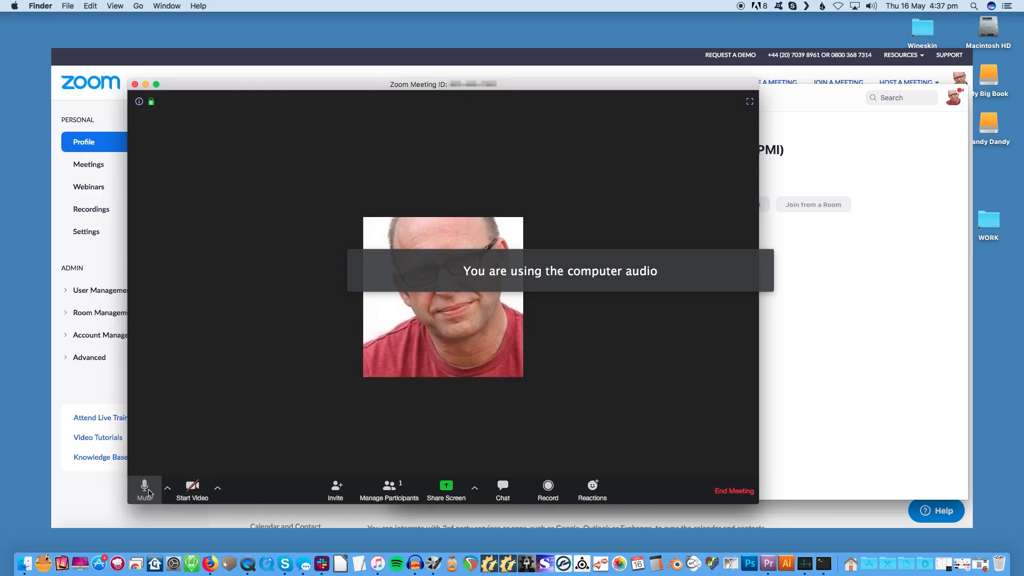
Turn on the camera, apply the IMG_8253 tree photo and manually key the green-screen colour.
{"action": "left_click", "coordinate": [191, 488]}
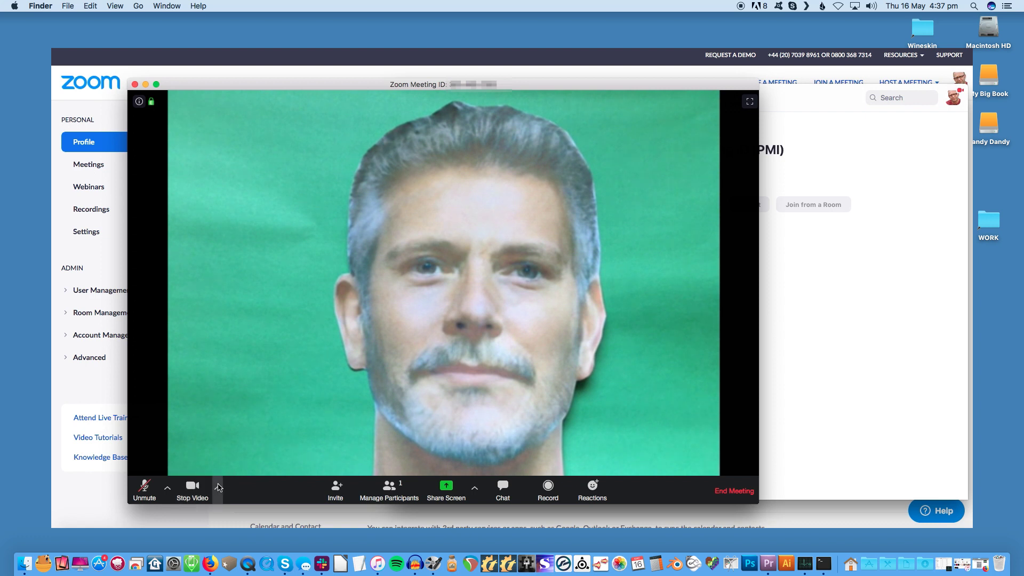
{"action": "left_click", "coordinate": [218, 488]}
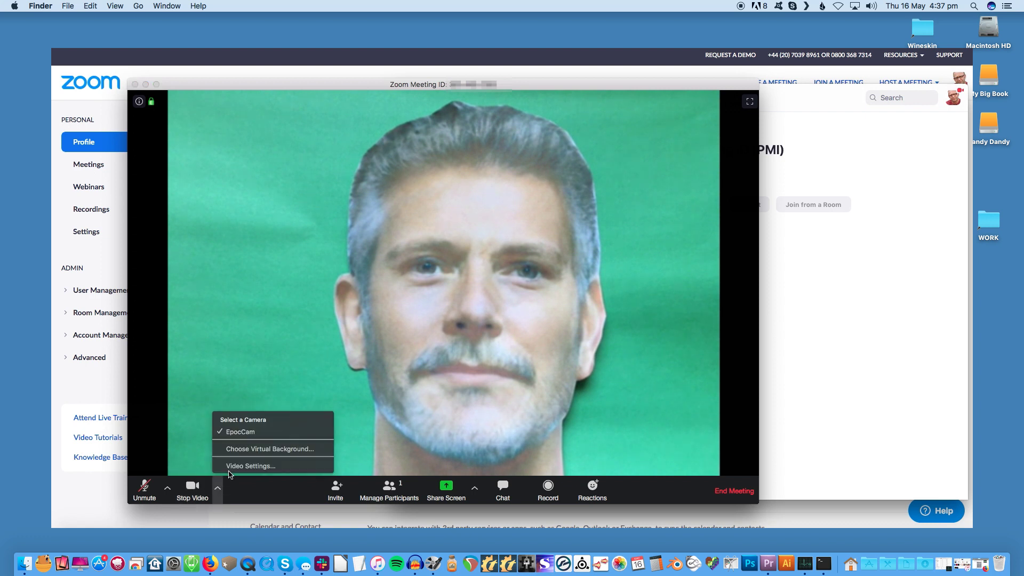
{"action": "left_click", "coordinate": [255, 451]}
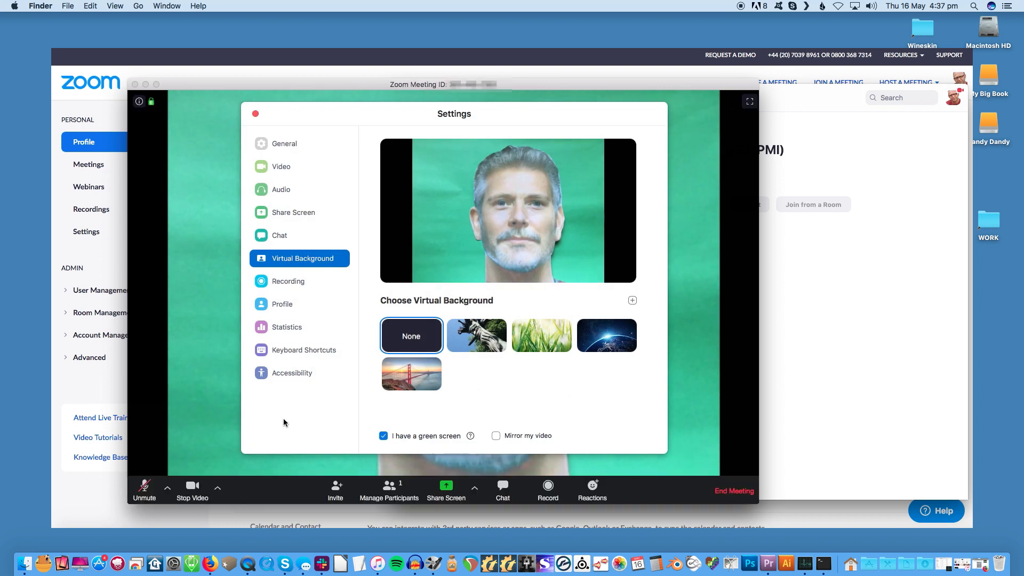
{"action": "left_click", "coordinate": [474, 336]}
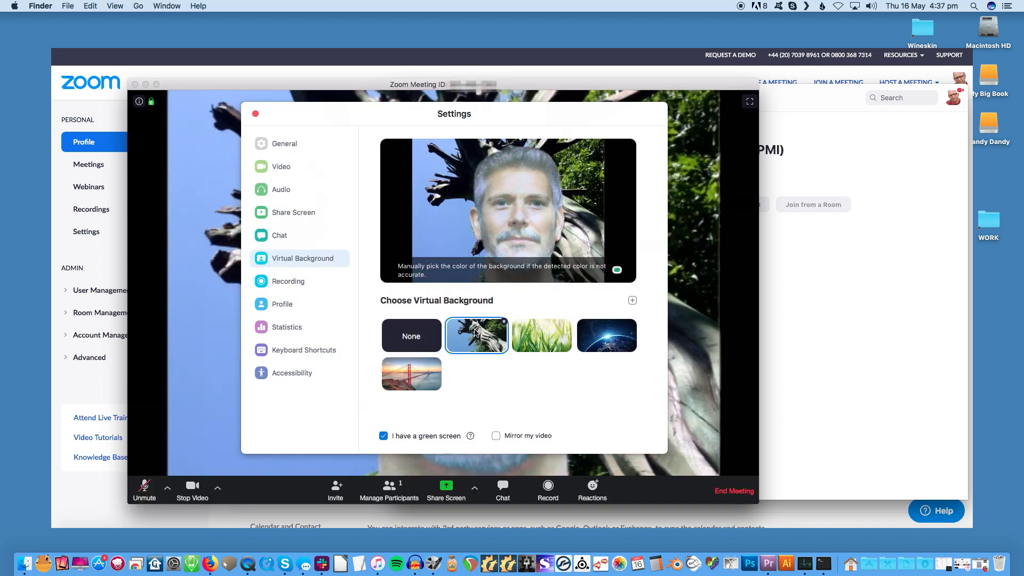
{"action": "left_click", "coordinate": [617, 269]}
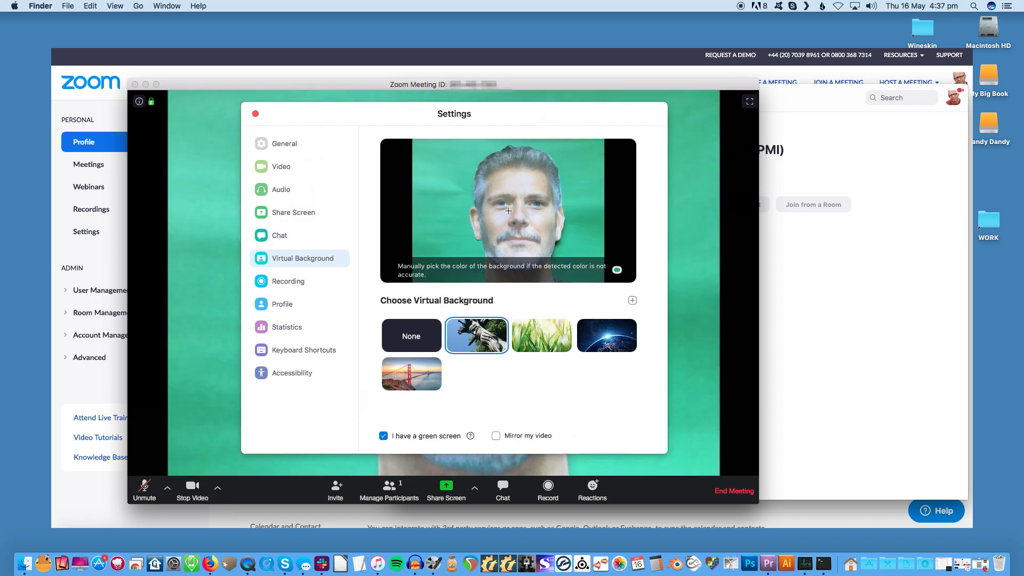
{"action": "left_click", "coordinate": [455, 175]}
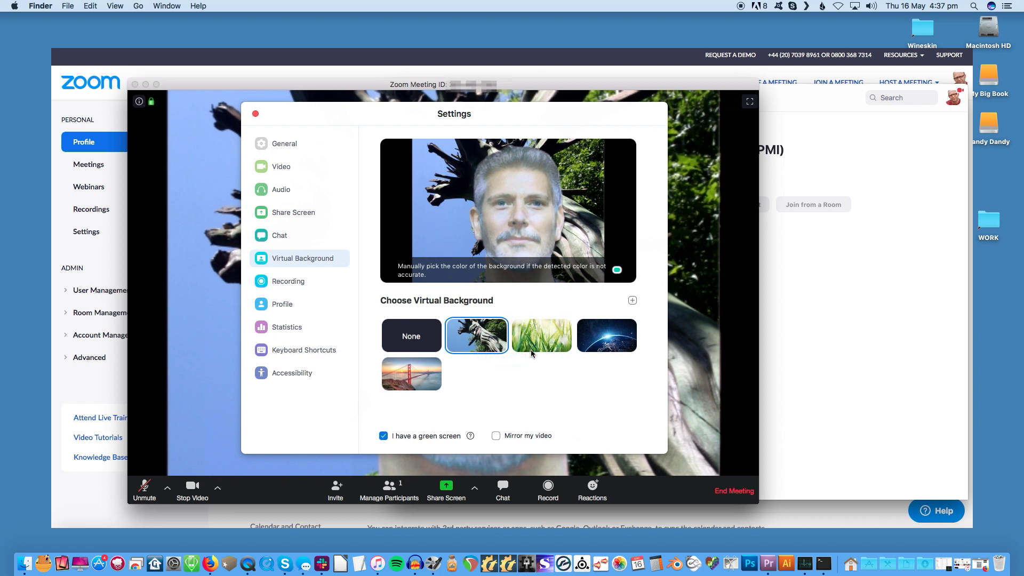
Try the grass and Earth backgrounds, then keep the Golden Gate bridge without a green screen.
{"action": "left_click", "coordinate": [540, 339]}
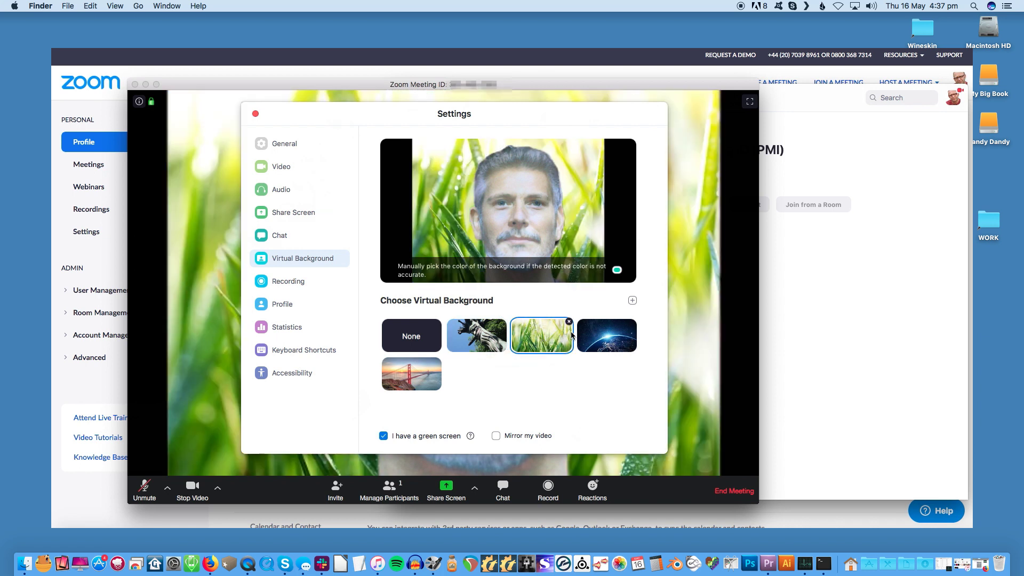
{"action": "left_click", "coordinate": [595, 337]}
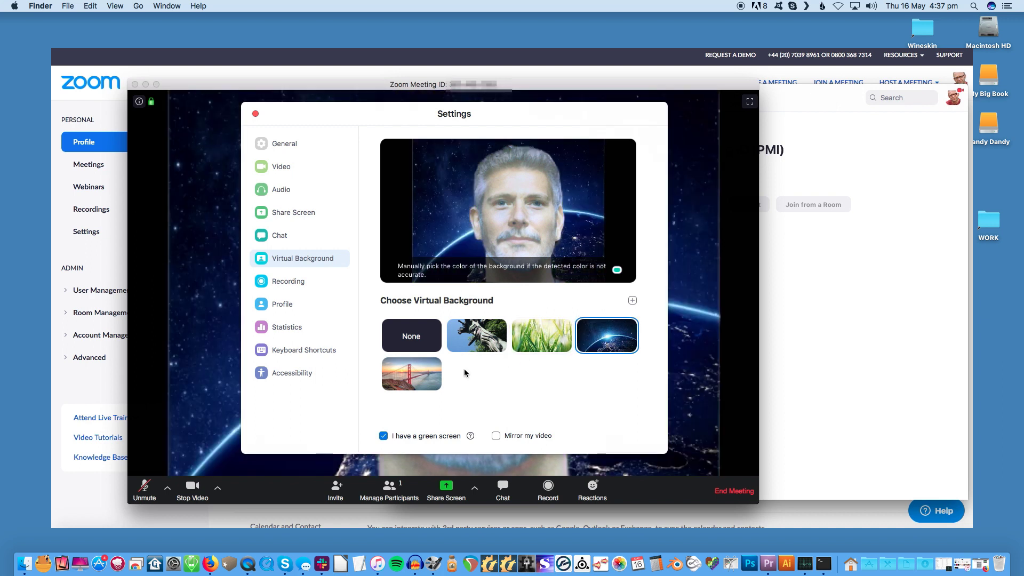
{"action": "left_click", "coordinate": [419, 380]}
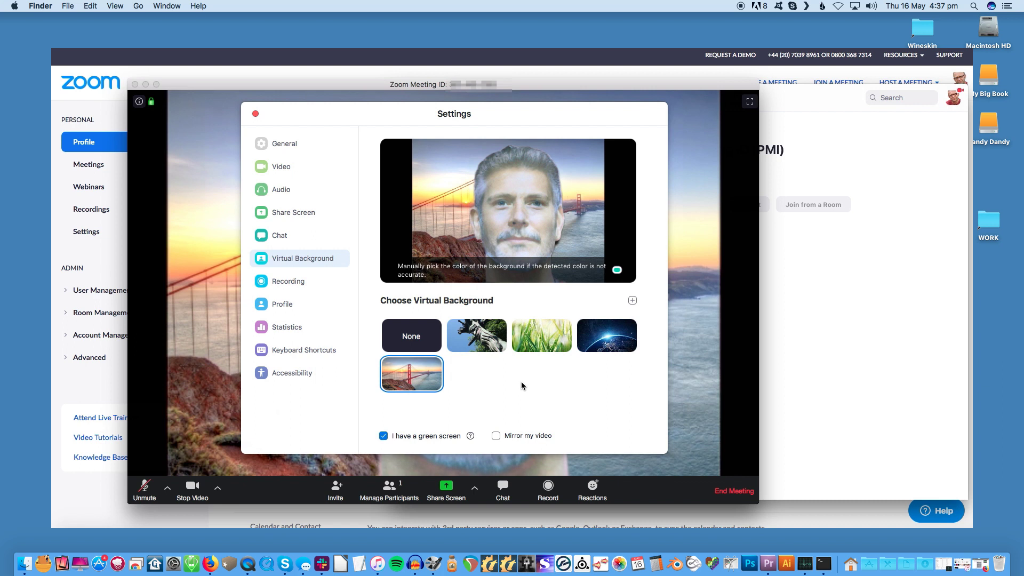
{"action": "left_click", "coordinate": [383, 436]}
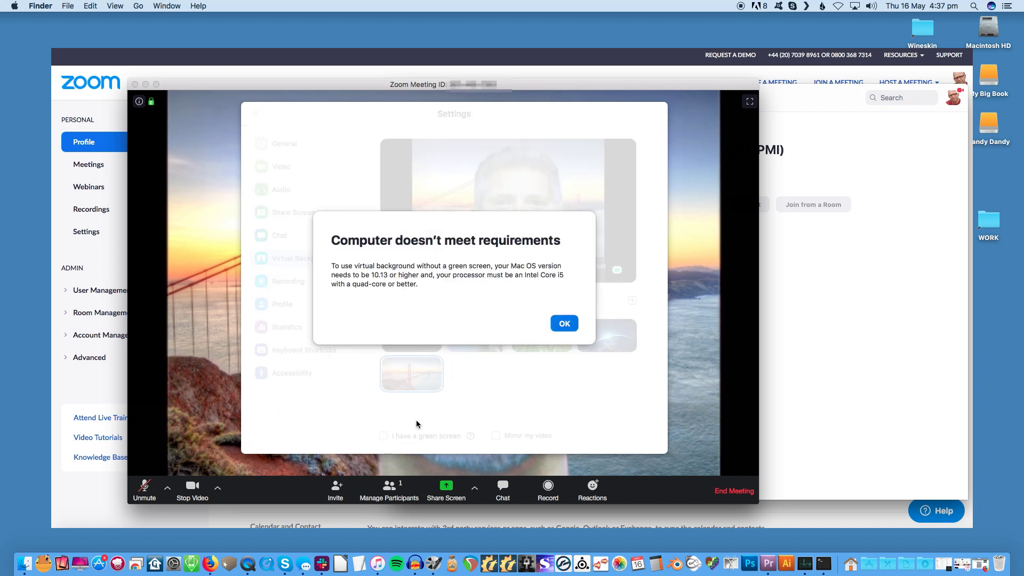
{"action": "left_click", "coordinate": [568, 326]}
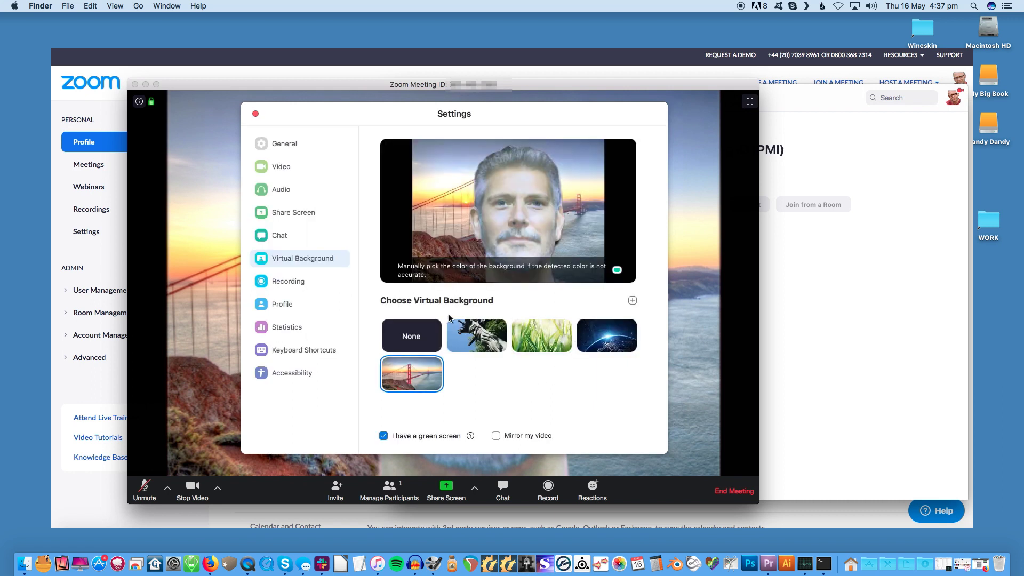
{"action": "left_click", "coordinate": [256, 114]}
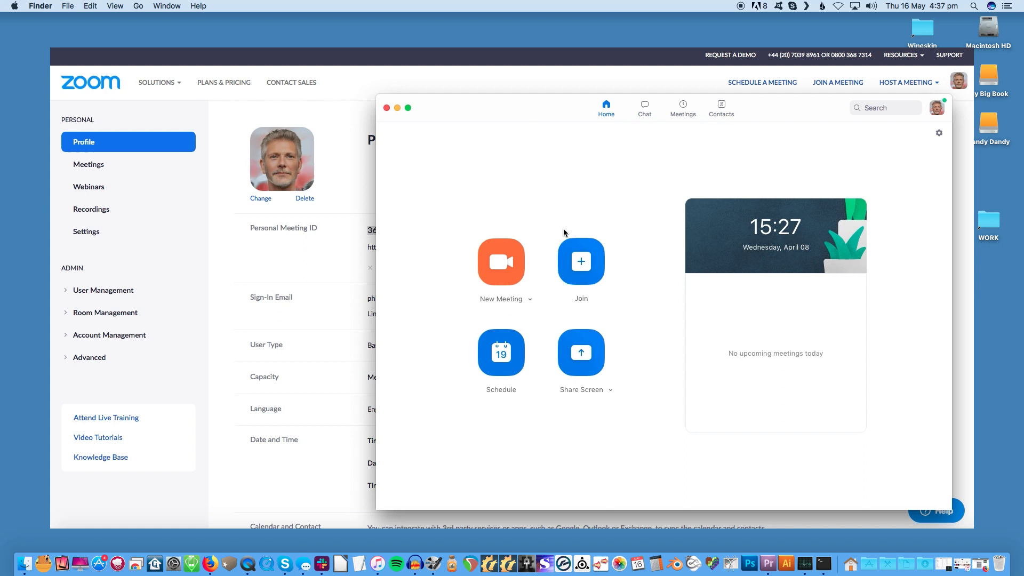
Copy the Personal Meeting ID and switch on Use my Personal Meeting ID (PMI) for new meetings.
{"action": "left_click", "coordinate": [530, 301]}
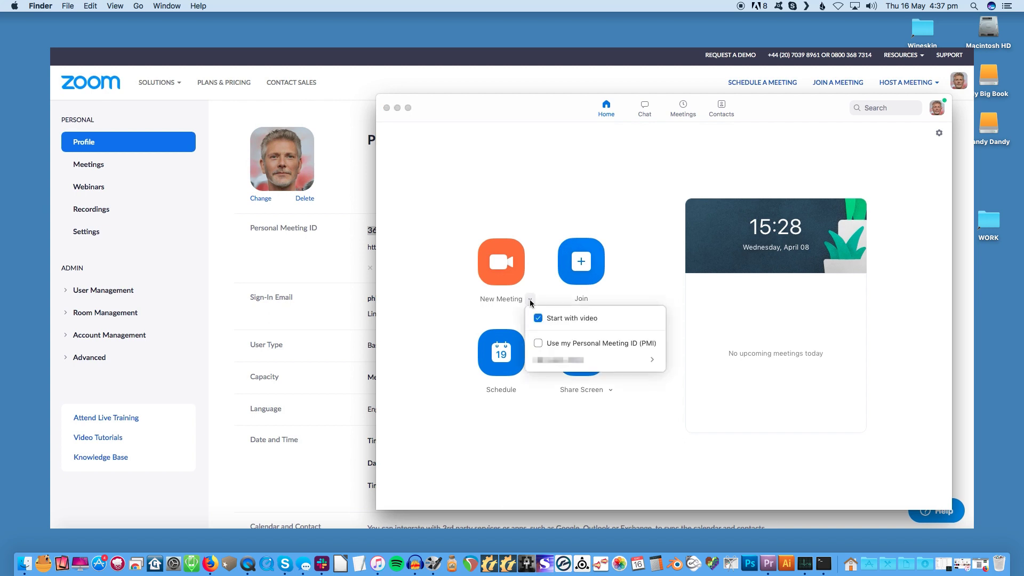
{"action": "mouse_move", "coordinate": [580, 362]}
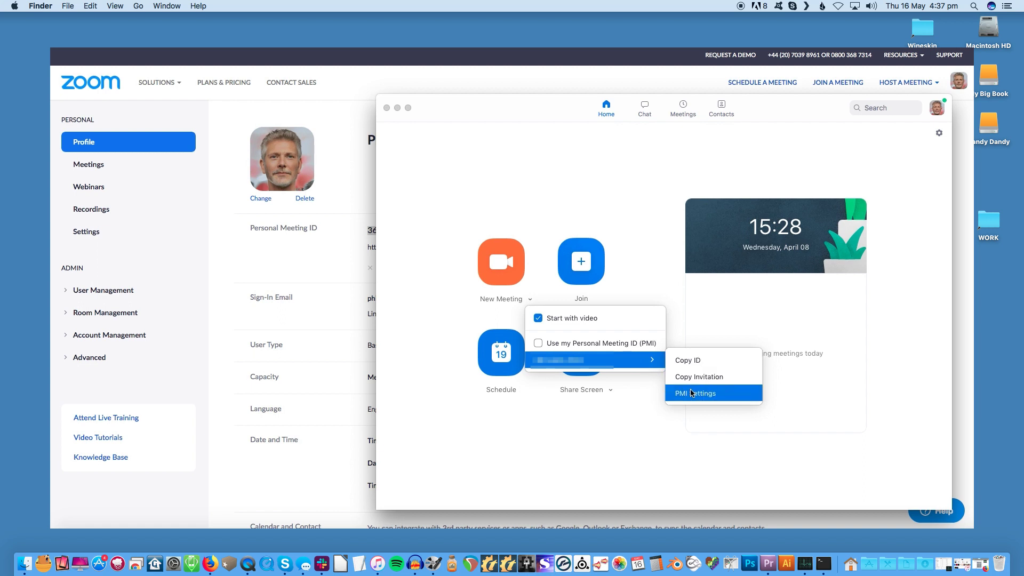
{"action": "left_click", "coordinate": [689, 364]}
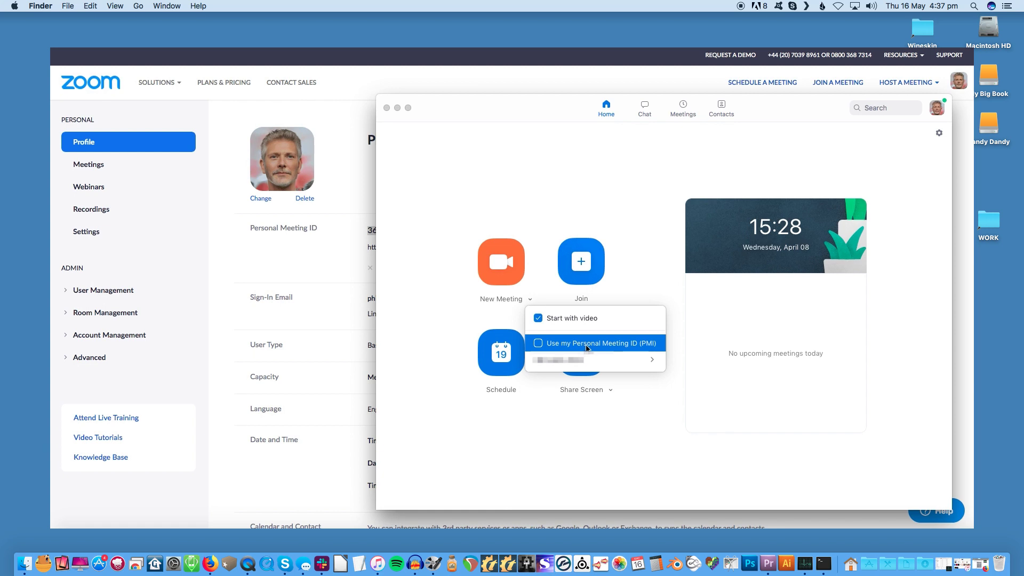
{"action": "left_click", "coordinate": [539, 345]}
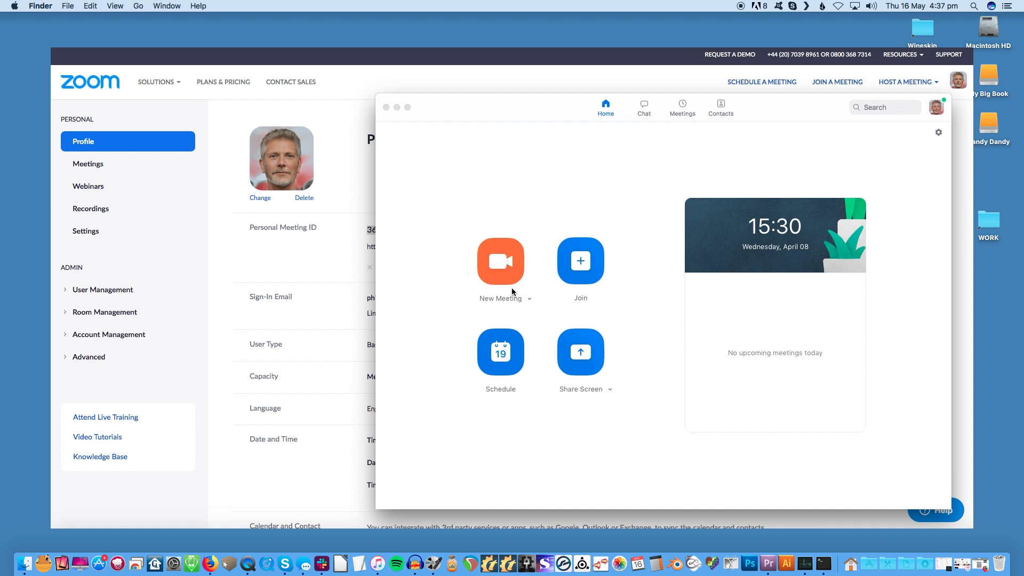
Schedule a recurring meeting, replacing the generated meeting password with a custom one.
{"action": "left_click", "coordinate": [494, 354]}
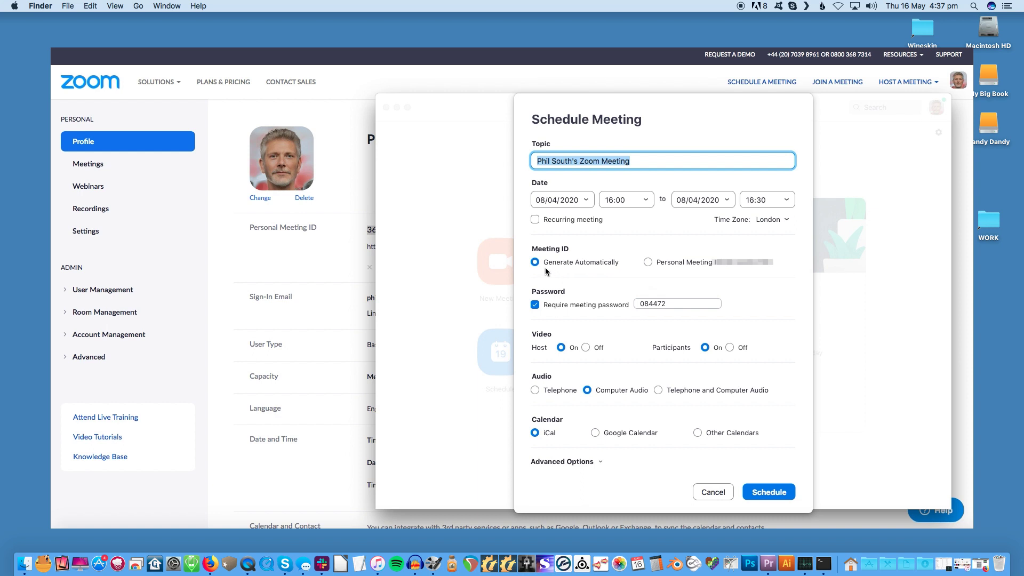
{"action": "double_click", "coordinate": [641, 305]}
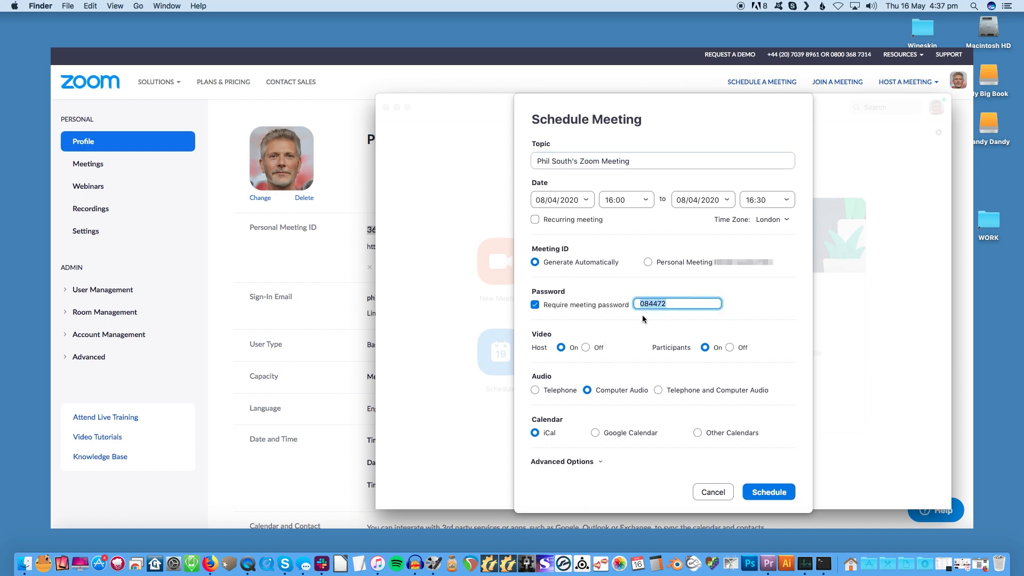
{"action": "left_click", "coordinate": [534, 221]}
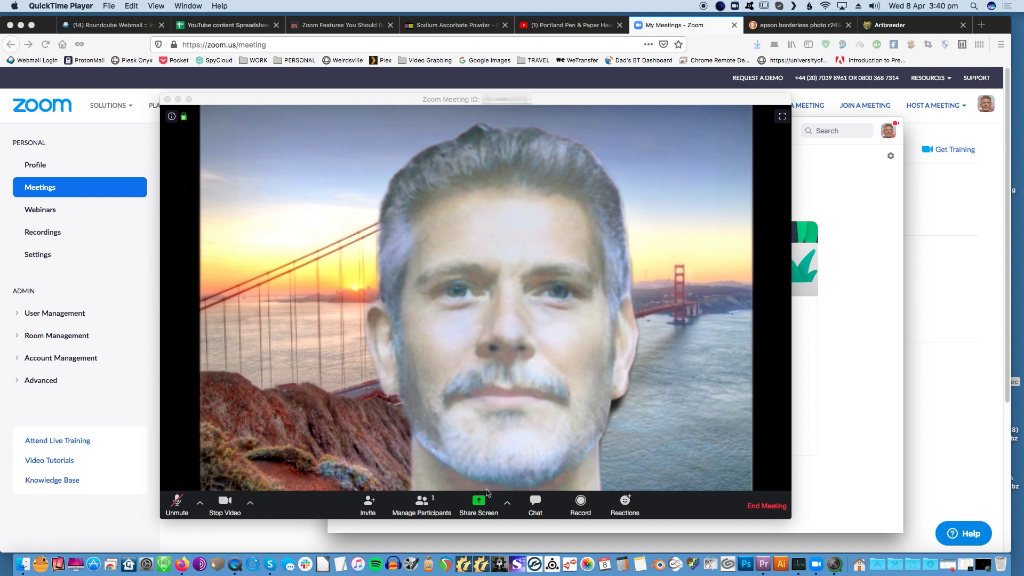
Bring up the screen-share picker after briefly viewing the sharing options menu.
{"action": "left_click", "coordinate": [507, 503]}
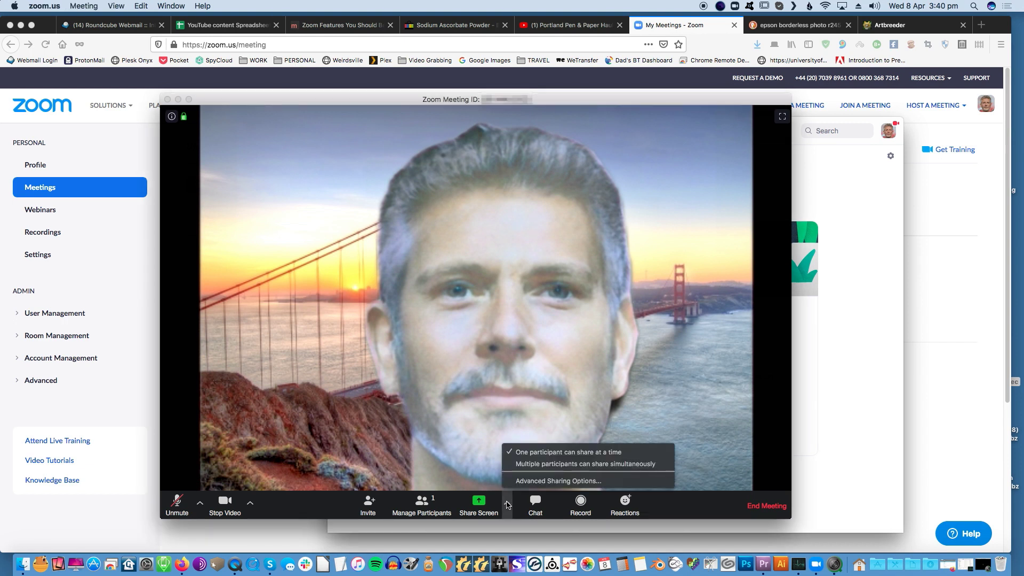
{"action": "left_click", "coordinate": [507, 505]}
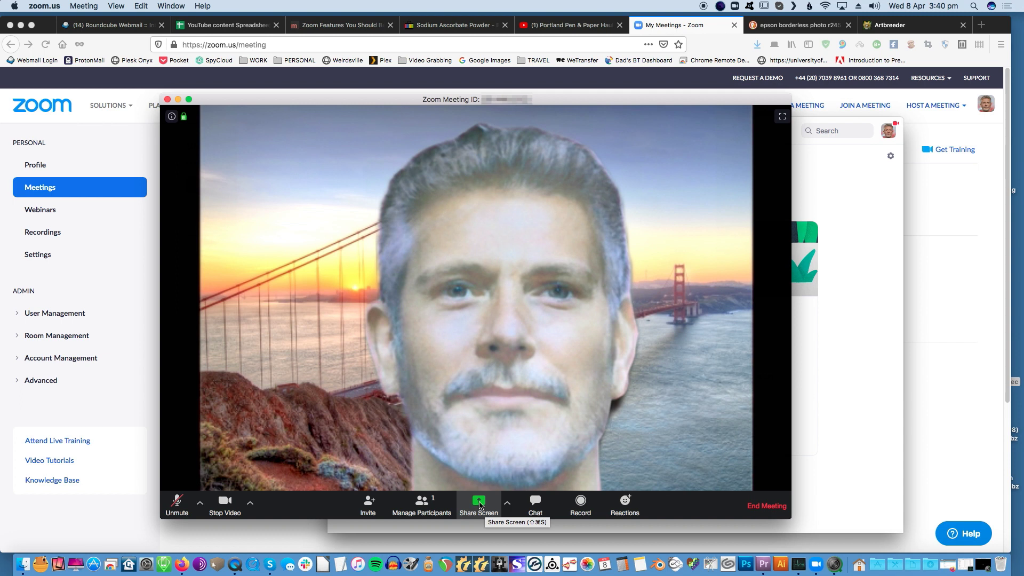
{"action": "left_click", "coordinate": [480, 504]}
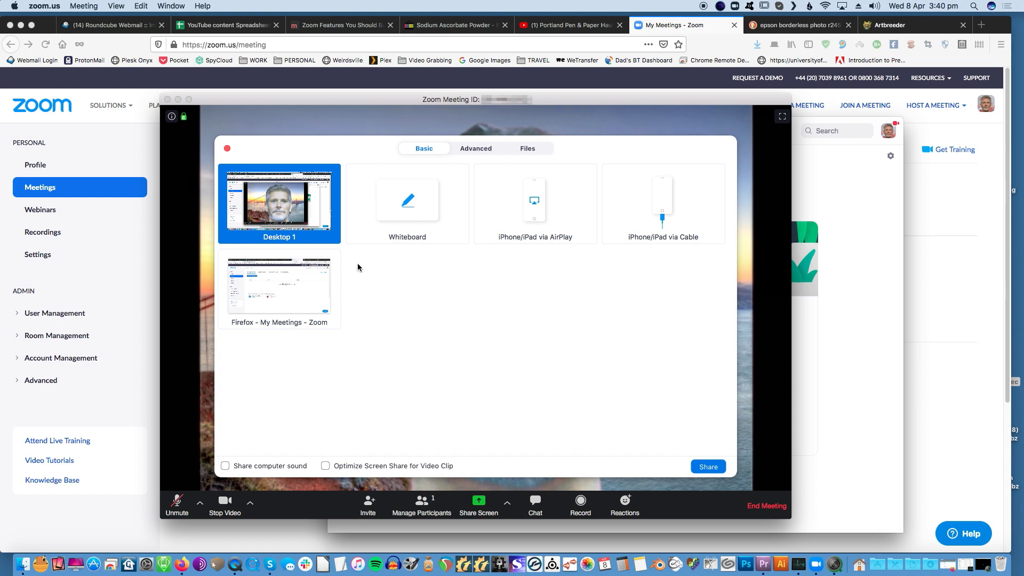
Share the entire desktop and open the old bearded man portrait in Artbreeder.
{"action": "left_click", "coordinate": [704, 468]}
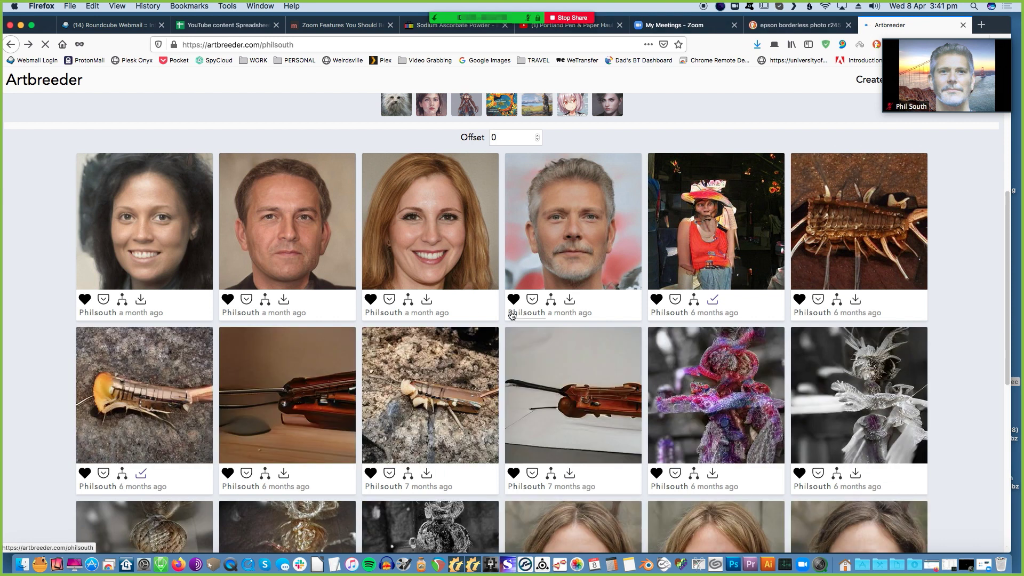
{"action": "scroll", "coordinate": [503, 312], "scroll_direction": "down", "scroll_amount": 3}
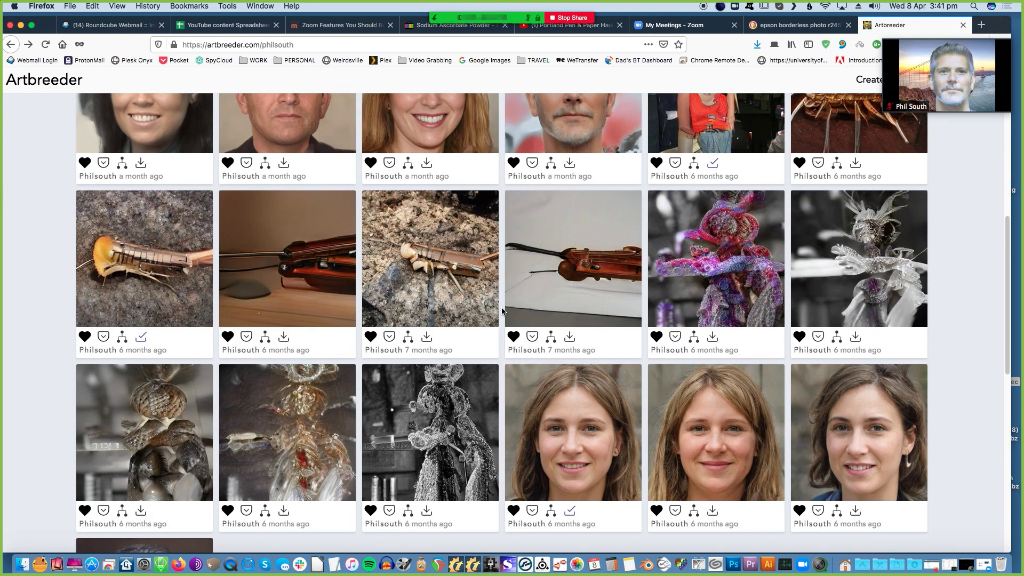
{"action": "scroll", "coordinate": [502, 311], "scroll_direction": "down", "scroll_amount": 4}
{"action": "scroll", "coordinate": [503, 312], "scroll_direction": "down", "scroll_amount": 2}
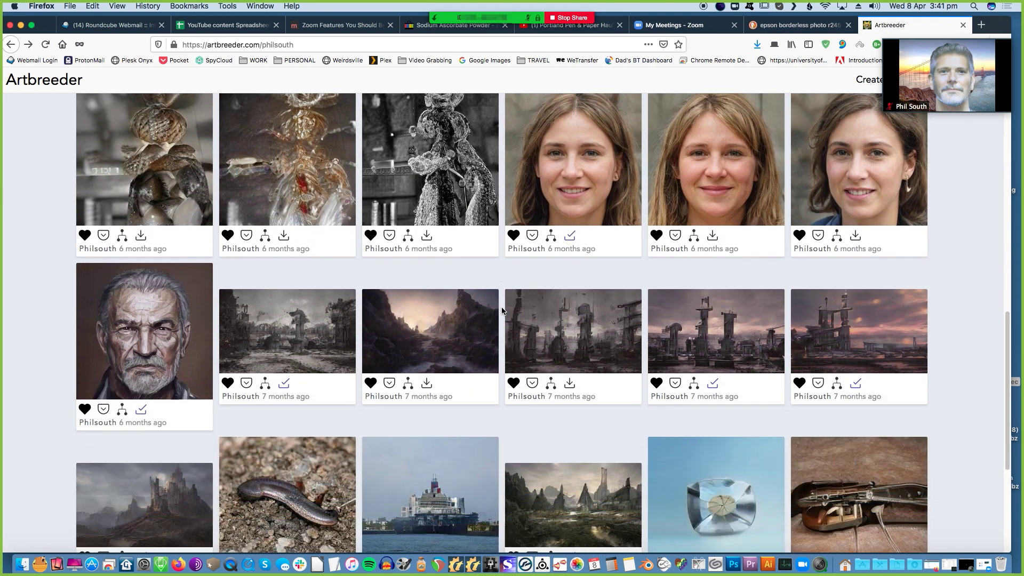
{"action": "left_click", "coordinate": [152, 316]}
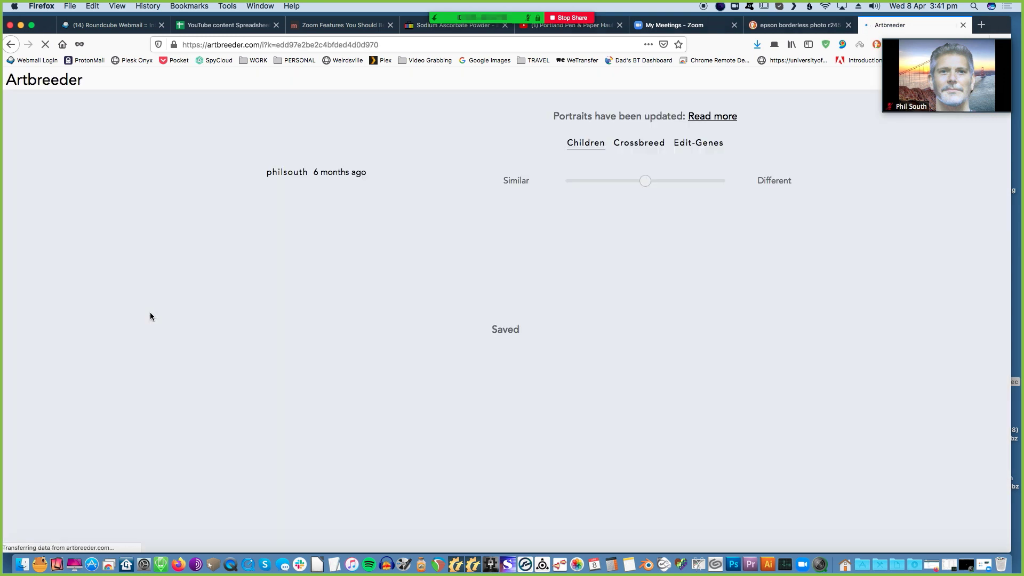
Edit the portrait's genes to Age -3.0545 and Gender 2.4.
{"action": "left_click_drag", "start_coordinate": [197, 315], "coordinate": [588, 245]}
{"action": "left_click", "coordinate": [695, 142]}
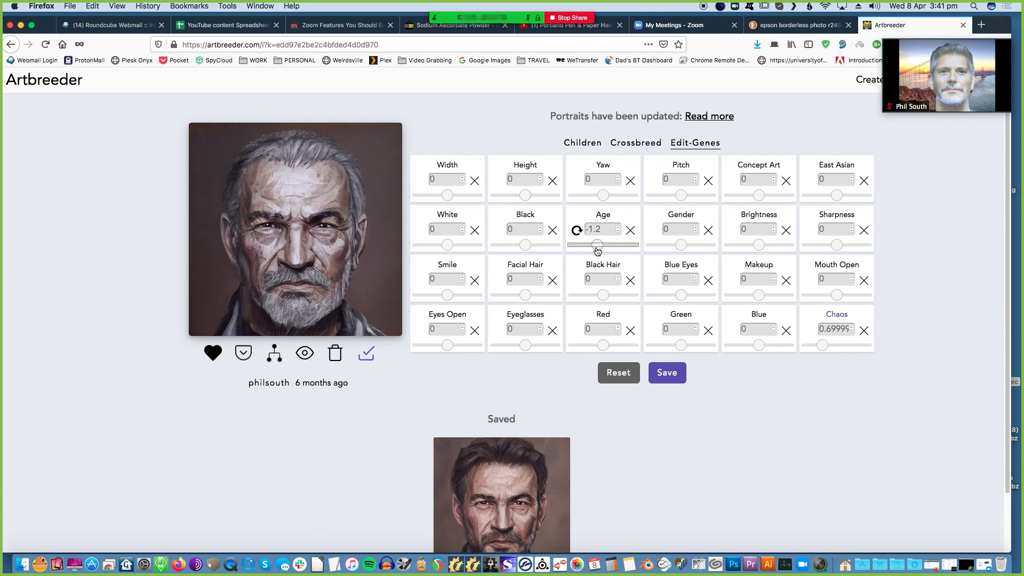
{"action": "left_click_drag", "start_coordinate": [681, 245], "coordinate": [692, 246]}
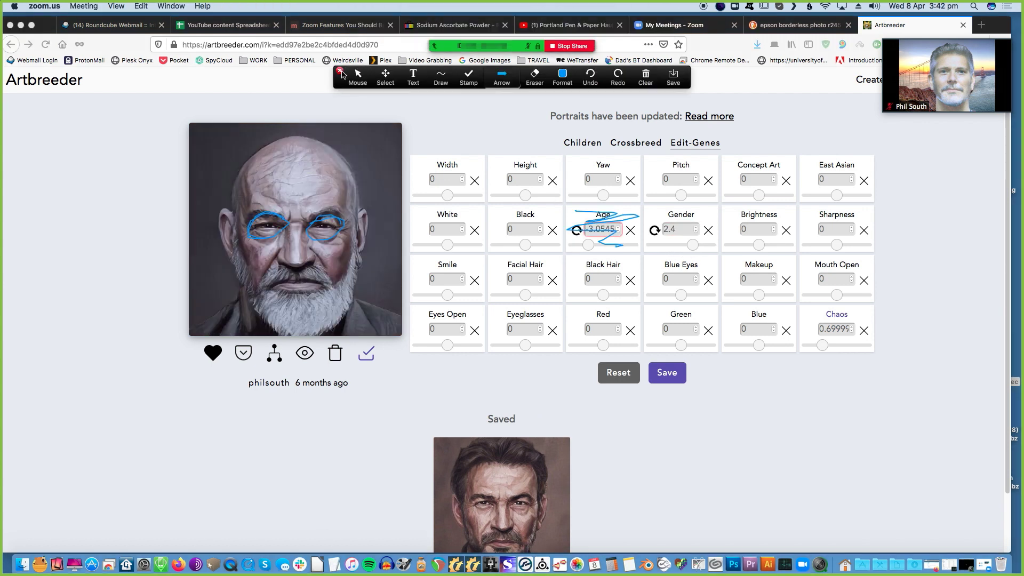
Disable attendee annotation from the More menu, then circle the portrait's right eye in blue.
{"action": "left_click", "coordinate": [340, 71]}
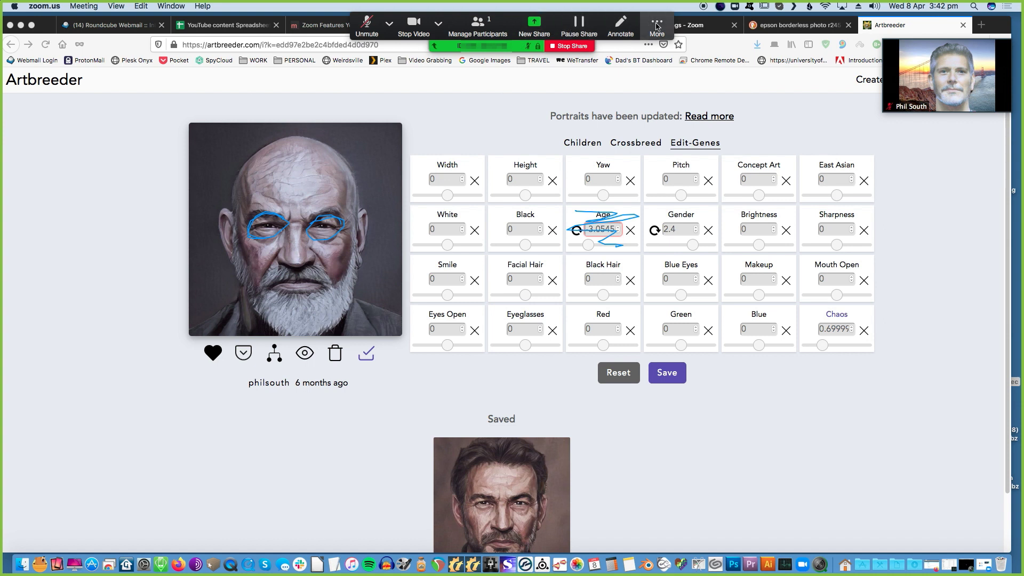
{"action": "left_click", "coordinate": [657, 24]}
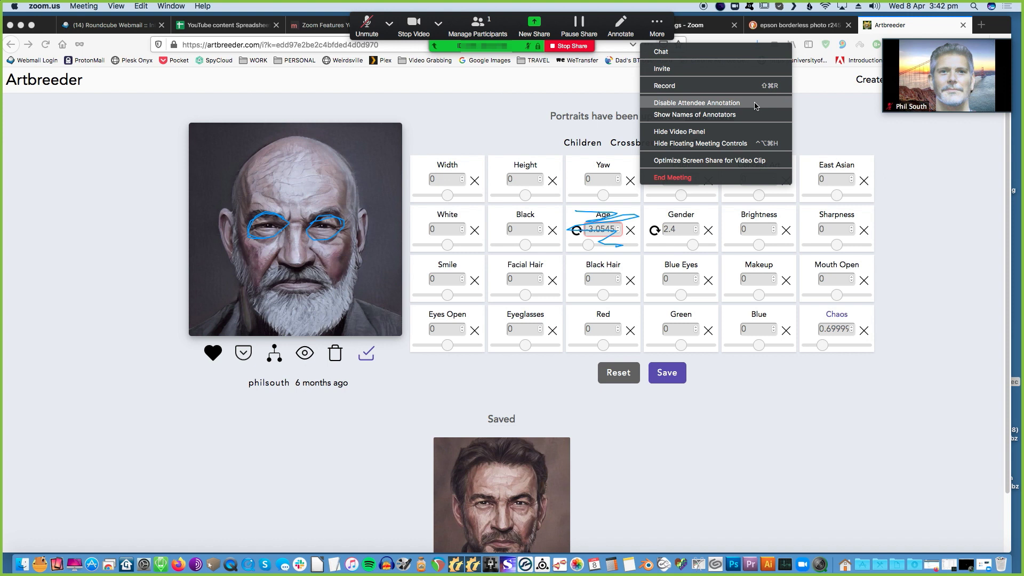
{"action": "left_click", "coordinate": [755, 104]}
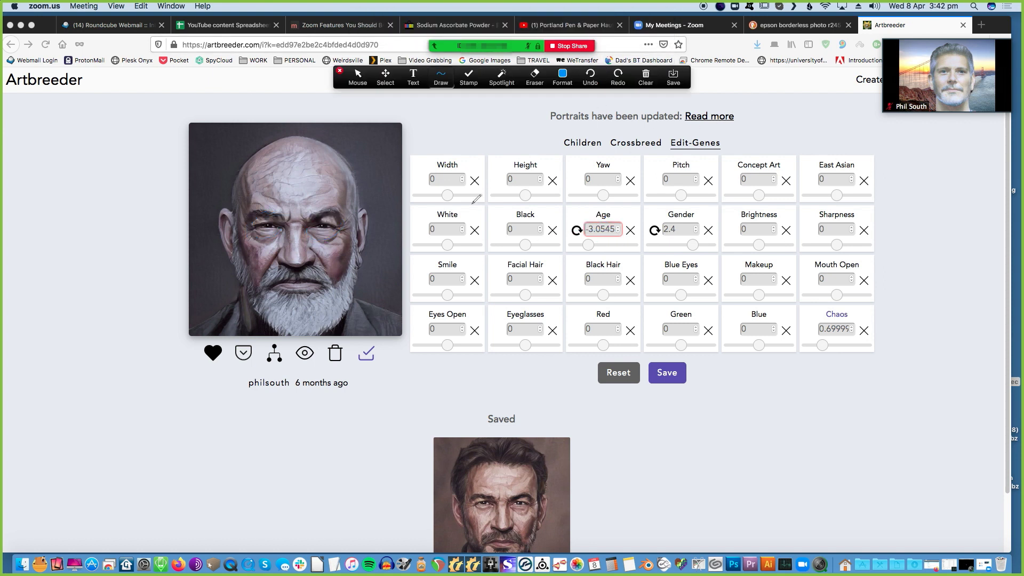
{"action": "mouse_move", "coordinate": [310, 223]}
{"action": "left_mouse_down"}
{"action": "mouse_move", "coordinate": [341, 218]}
{"action": "mouse_move", "coordinate": [314, 237]}
{"action": "mouse_move", "coordinate": [249, 236]}
{"action": "mouse_move", "coordinate": [280, 213]}
{"action": "mouse_move", "coordinate": [289, 222]}
{"action": "left_mouse_up"}
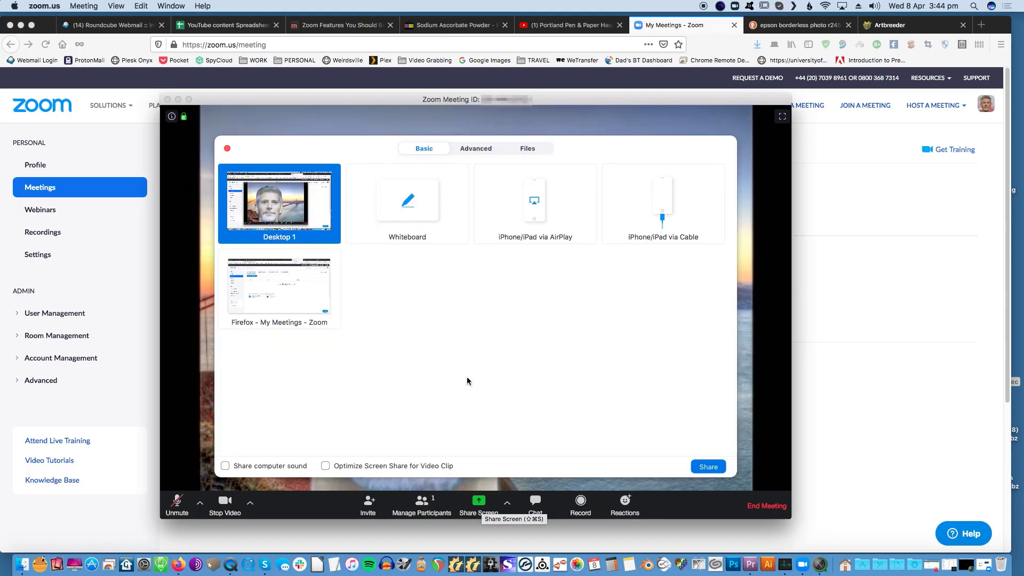
Share a blank whiteboard and sketch a crossed box, a right-pointing arrow and a flask.
{"action": "left_click", "coordinate": [415, 207]}
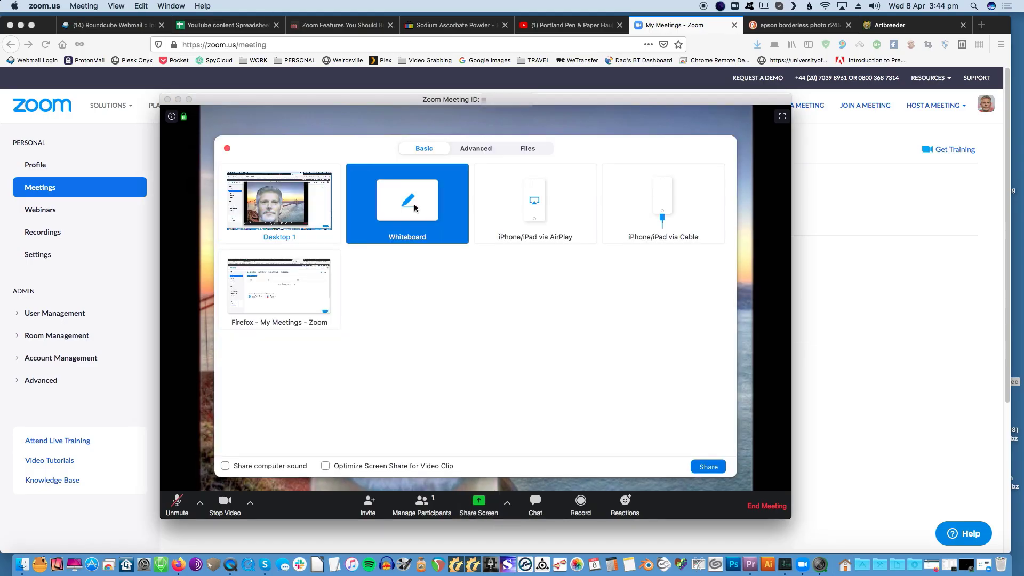
{"action": "left_click", "coordinate": [708, 466]}
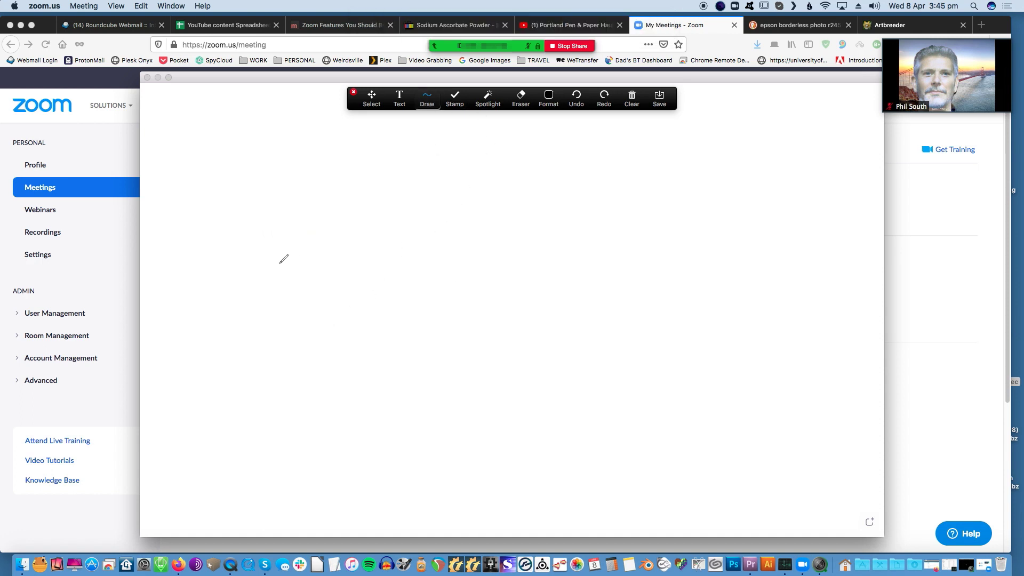
{"action": "left_click_drag", "start_coordinate": [278, 262], "coordinate": [371, 260]}
{"action": "left_click_drag", "start_coordinate": [311, 278], "coordinate": [333, 293]}
{"action": "left_click_drag", "start_coordinate": [329, 279], "coordinate": [313, 302]}
{"action": "left_click_drag", "start_coordinate": [395, 290], "coordinate": [490, 282]}
{"action": "left_click_drag", "start_coordinate": [478, 278], "coordinate": [479, 293]}
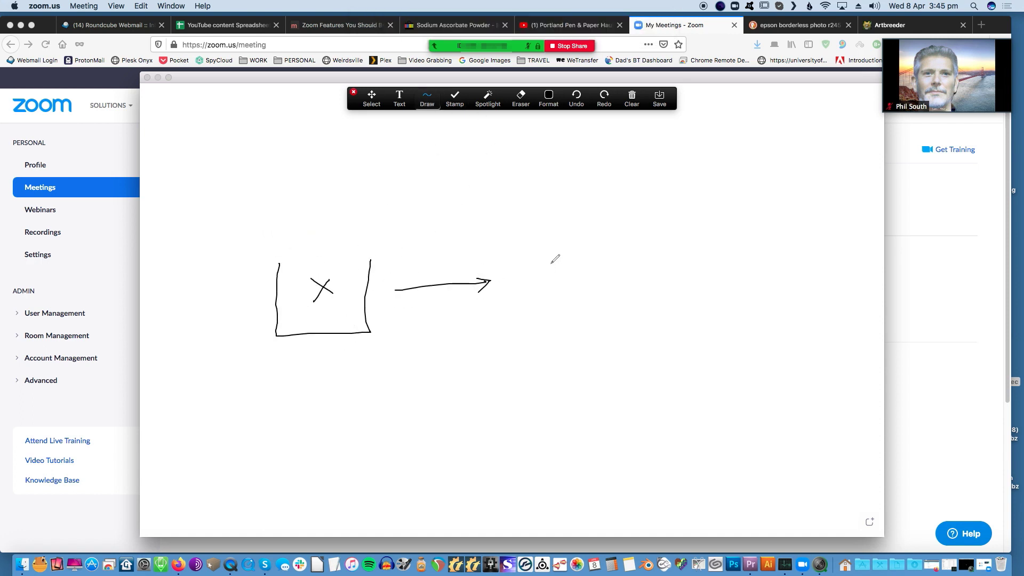
{"action": "mouse_move", "coordinate": [560, 220]}
{"action": "left_mouse_down"}
{"action": "mouse_move", "coordinate": [557, 258]}
{"action": "mouse_move", "coordinate": [557, 219]}
{"action": "left_mouse_up"}
{"action": "left_click_drag", "start_coordinate": [566, 283], "coordinate": [572, 288]}
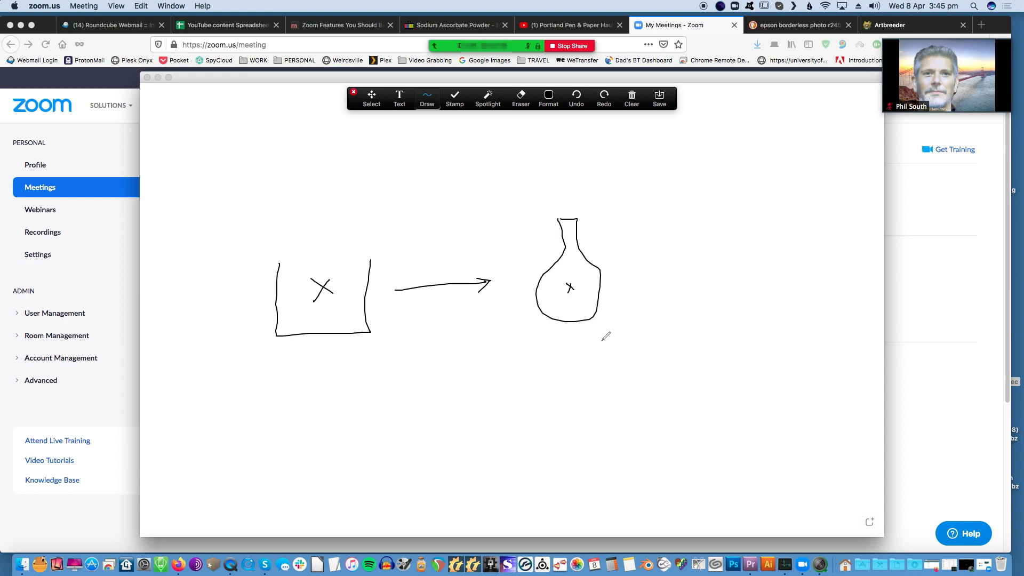
Label the flask 'Reagent' and the box 'Source' with text.
{"action": "left_click", "coordinate": [399, 99]}
{"action": "left_click", "coordinate": [581, 355]}
{"action": "type", "text": "Reagent"}
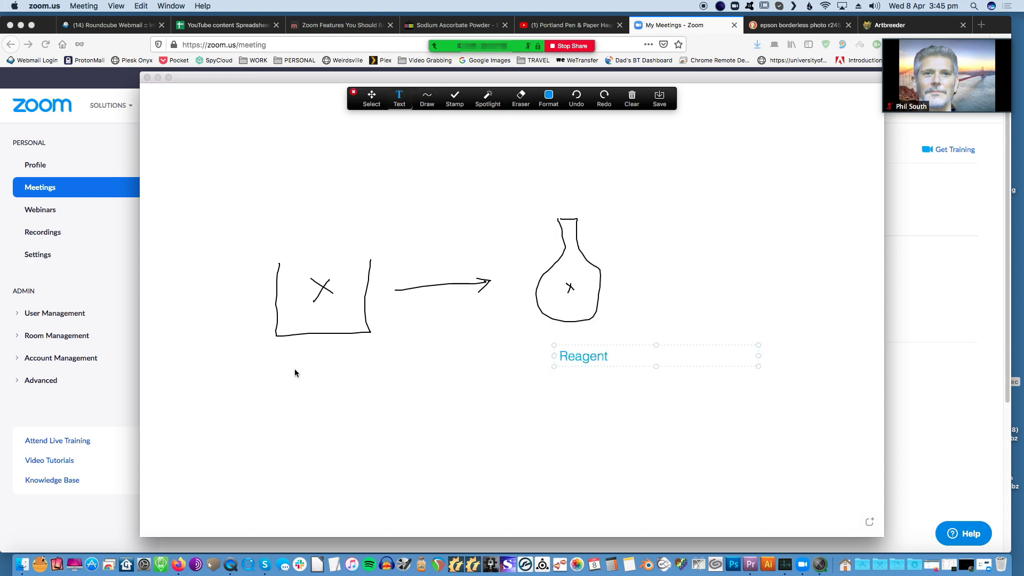
{"action": "left_click", "coordinate": [293, 369]}
{"action": "type", "text": "Source"}
Add the red note 'It is very difficult to mix the final product' below the drawings.
{"action": "left_click", "coordinate": [331, 439]}
{"action": "type", "text": "It is very difficult to mix the final product"}
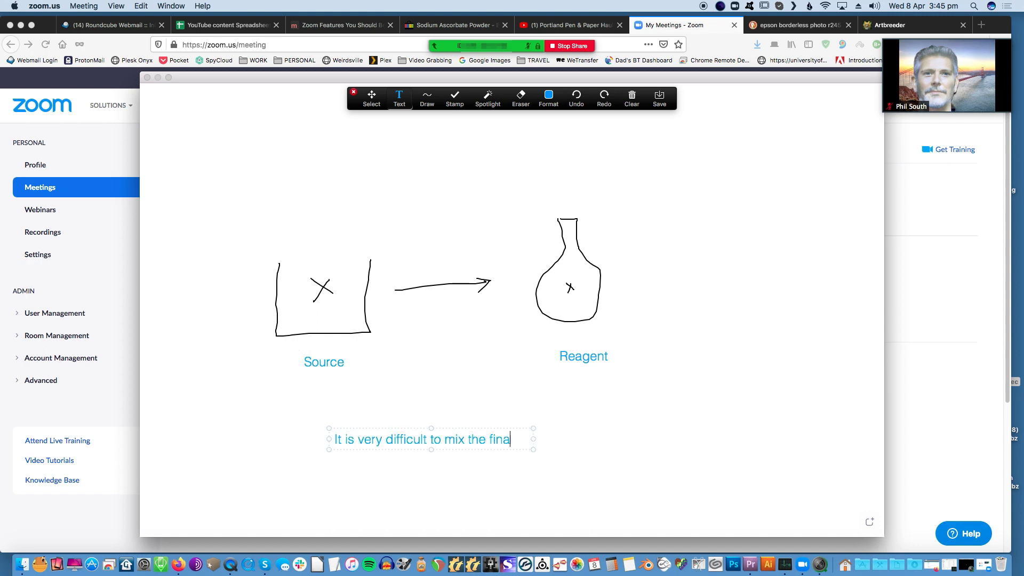
{"action": "left_click", "coordinate": [549, 97]}
{"action": "left_click", "coordinate": [532, 128]}
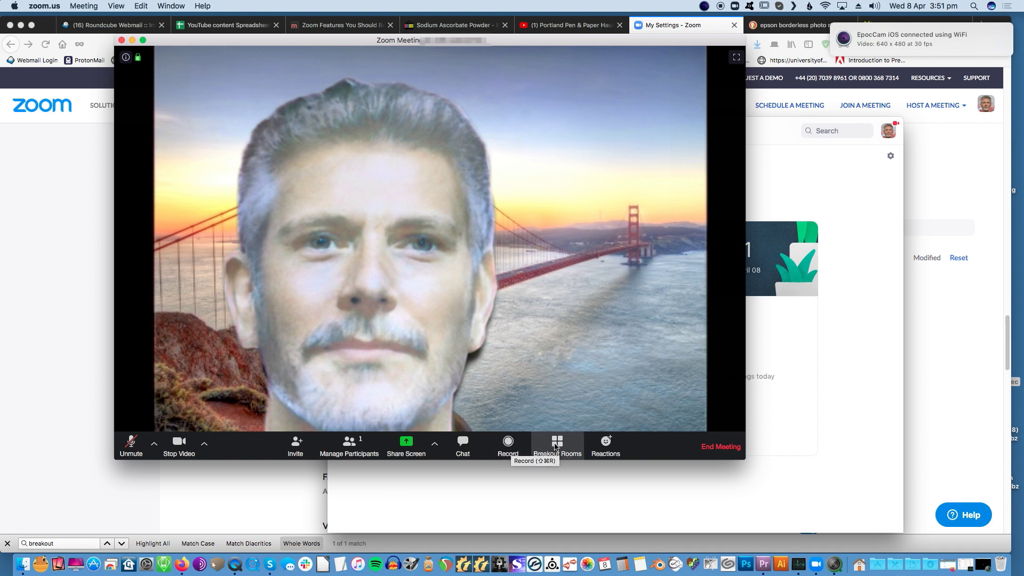
Create five automatically assigned breakout rooms from the meeting toolbar.
{"action": "left_click", "coordinate": [556, 447]}
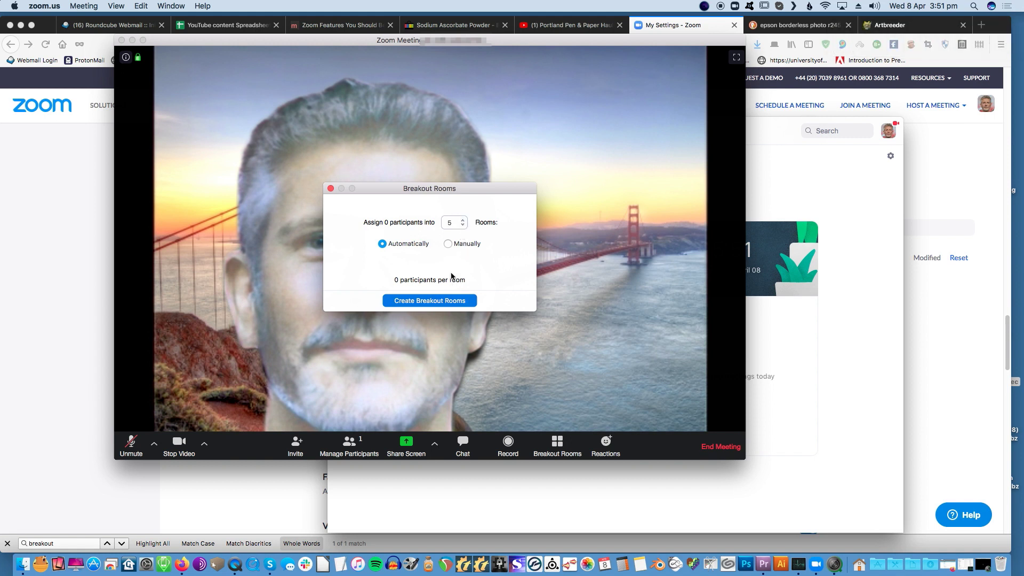
{"action": "left_click", "coordinate": [438, 302]}
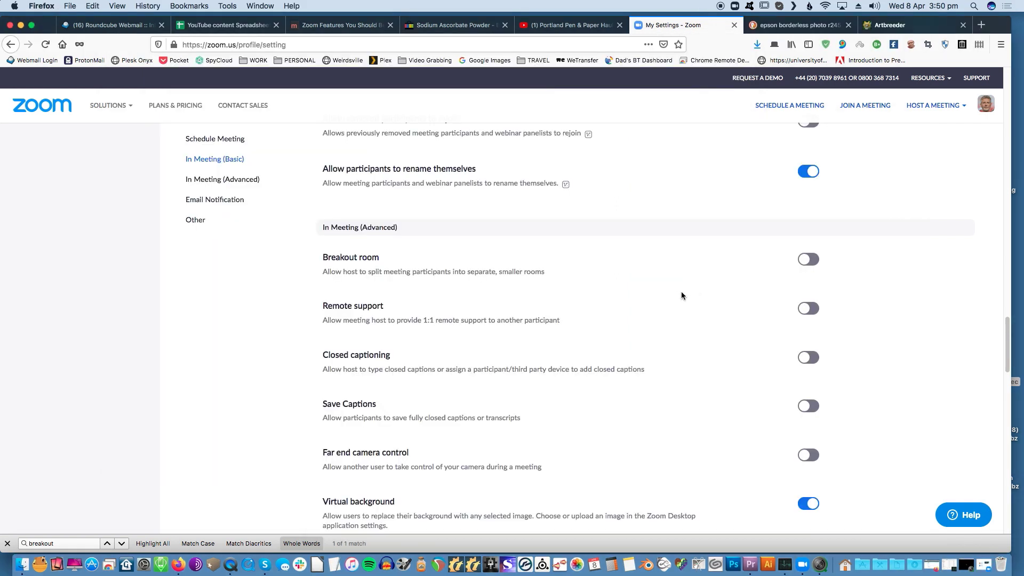
Switch on the Breakout room toggle under In Meeting (Advanced).
{"action": "left_click", "coordinate": [806, 260]}
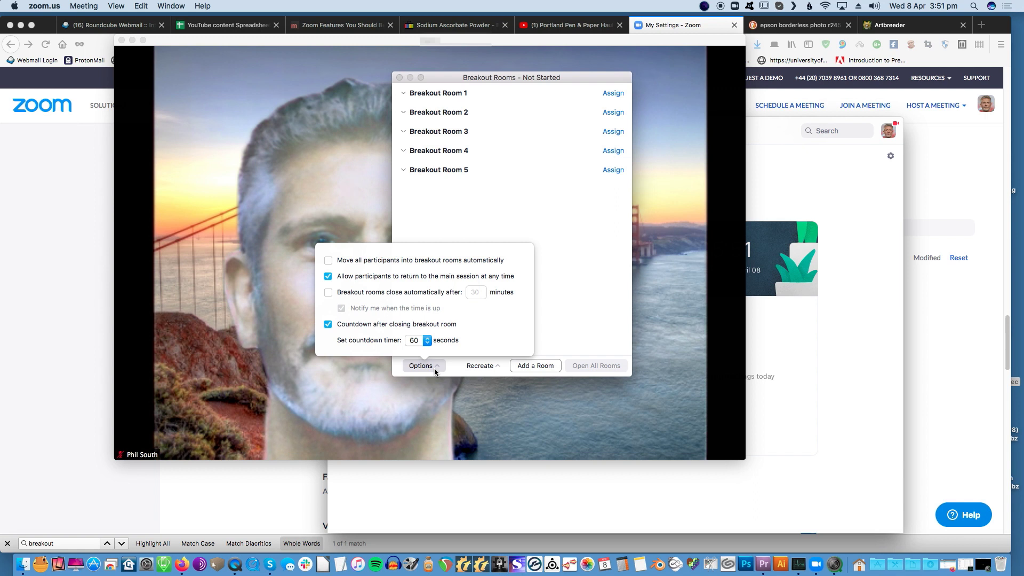
Add rooms six, seven and eight to the breakout room list.
{"action": "left_click", "coordinate": [434, 370]}
{"action": "left_click", "coordinate": [434, 367]}
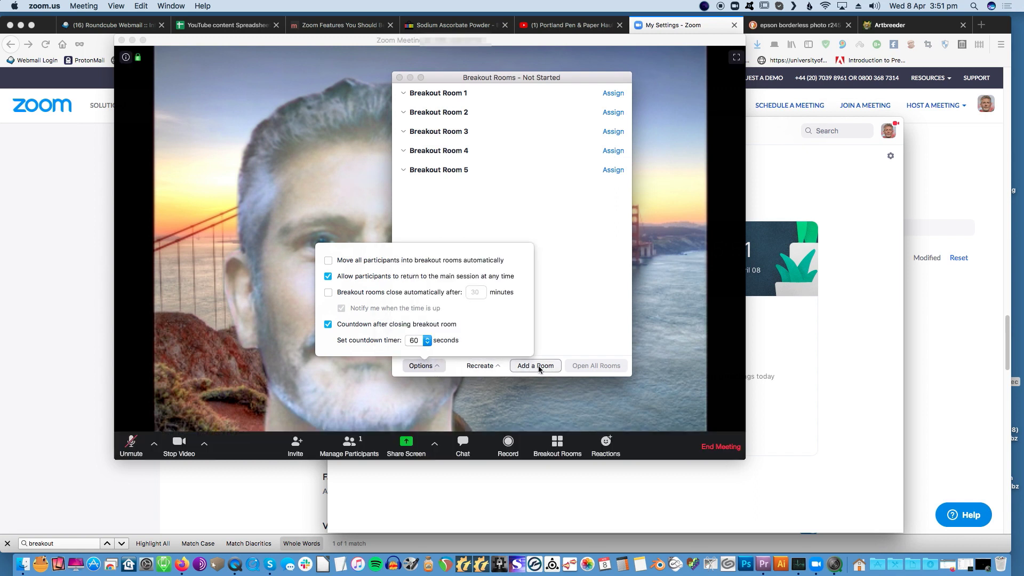
{"action": "left_click", "coordinate": [541, 369]}
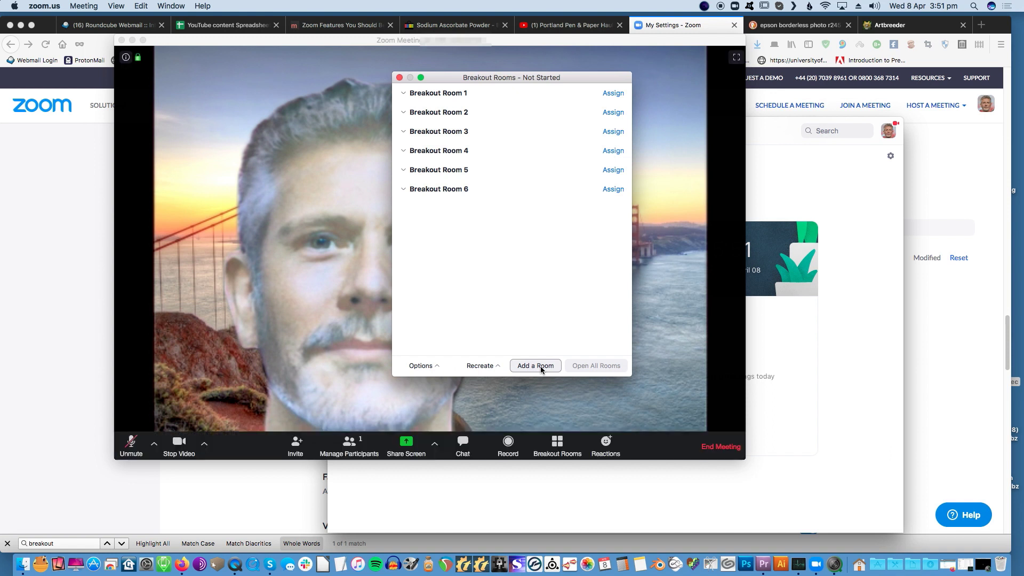
{"action": "left_click", "coordinate": [541, 369]}
{"action": "left_click", "coordinate": [541, 369]}
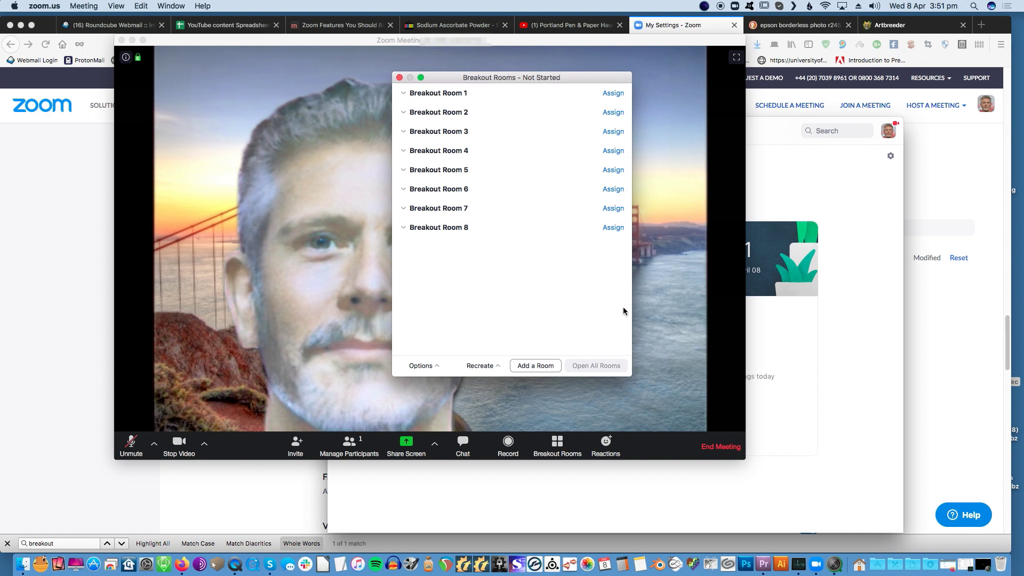
{"action": "mouse_move", "coordinate": [585, 102]}
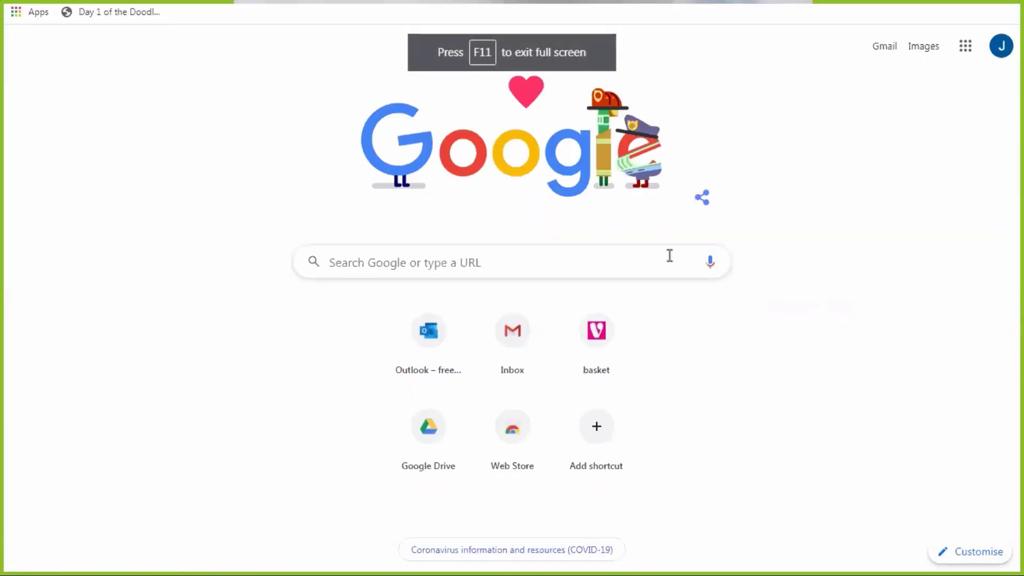
Search Google for 'maketecheasier' and open the Make Tech Easier homepage on the shared screen.
{"action": "type", "text": "maketecheasier"}
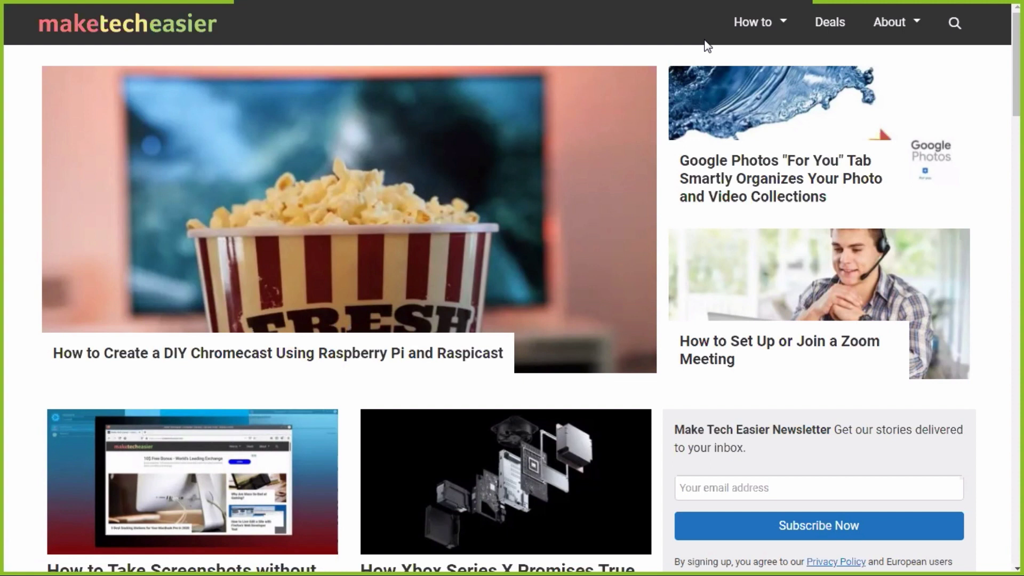
Send a Request Remote Control request for the participant's shared screen from View Options.
{"action": "mouse_move", "coordinate": [669, 189]}
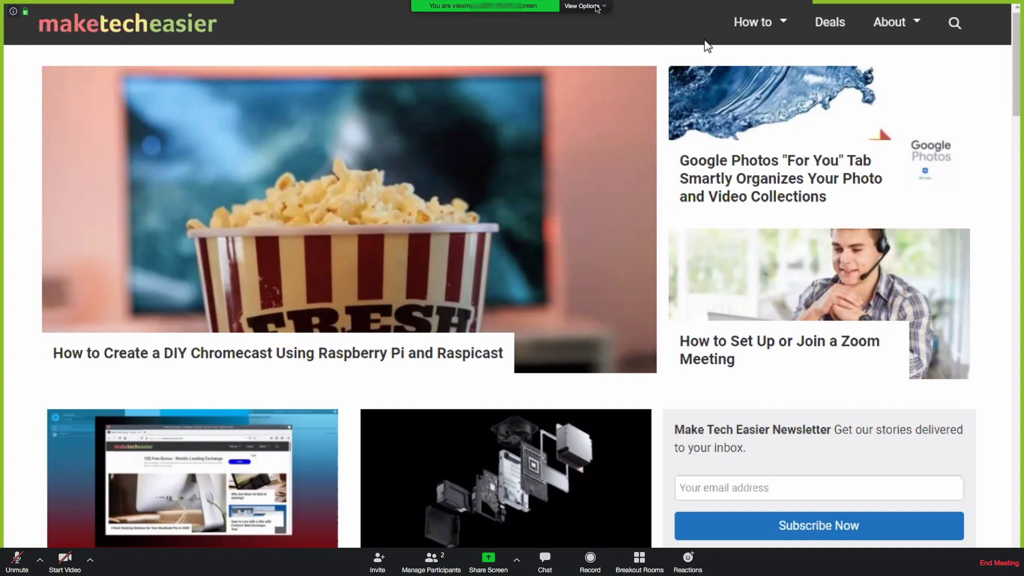
{"action": "left_click", "coordinate": [601, 7]}
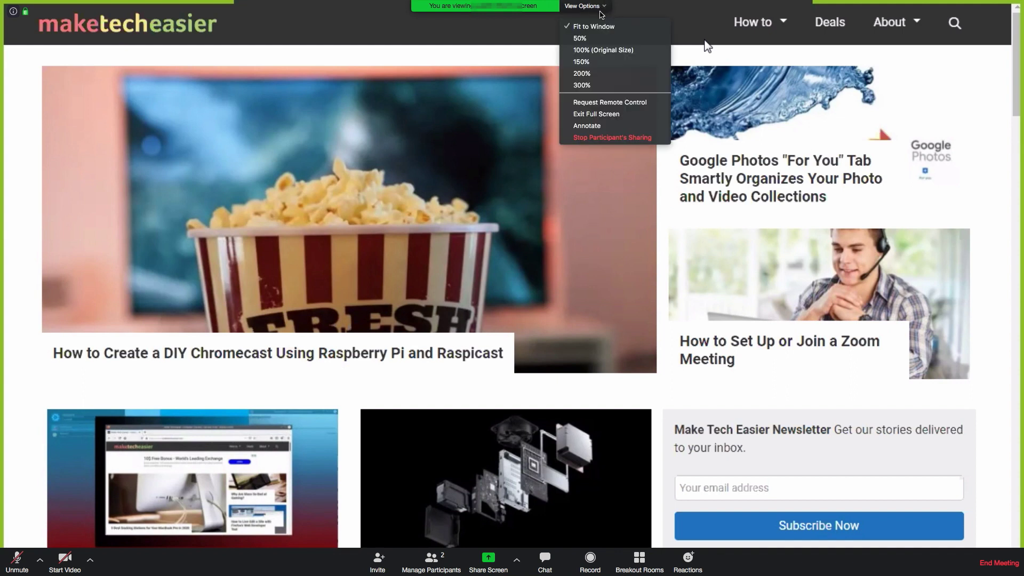
{"action": "left_click", "coordinate": [627, 102]}
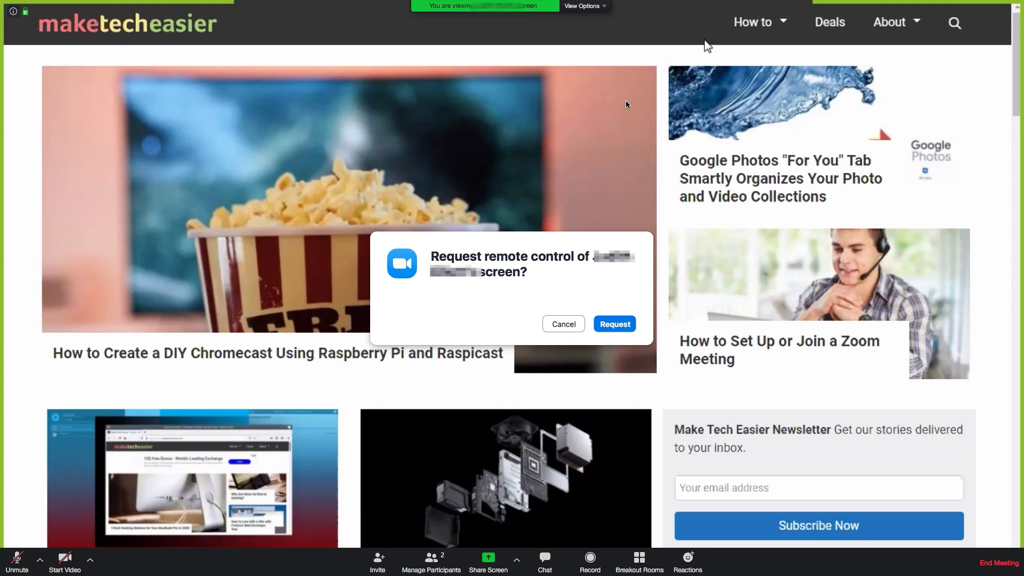
{"action": "left_click", "coordinate": [616, 325]}
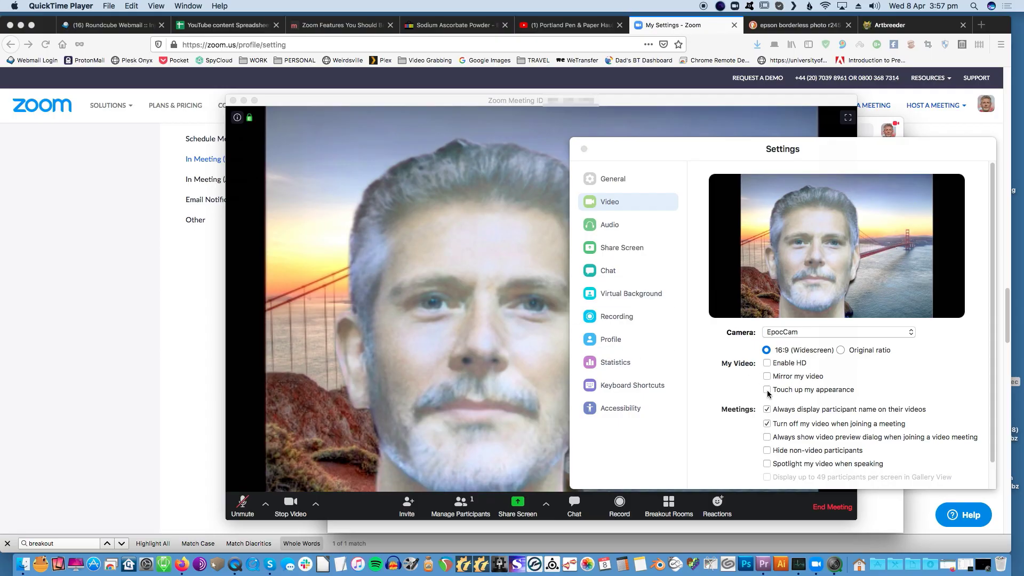
Enable 'Touch up my appearance', close Settings, and toggle the microphone unmuted then muted again.
{"action": "left_click", "coordinate": [767, 390]}
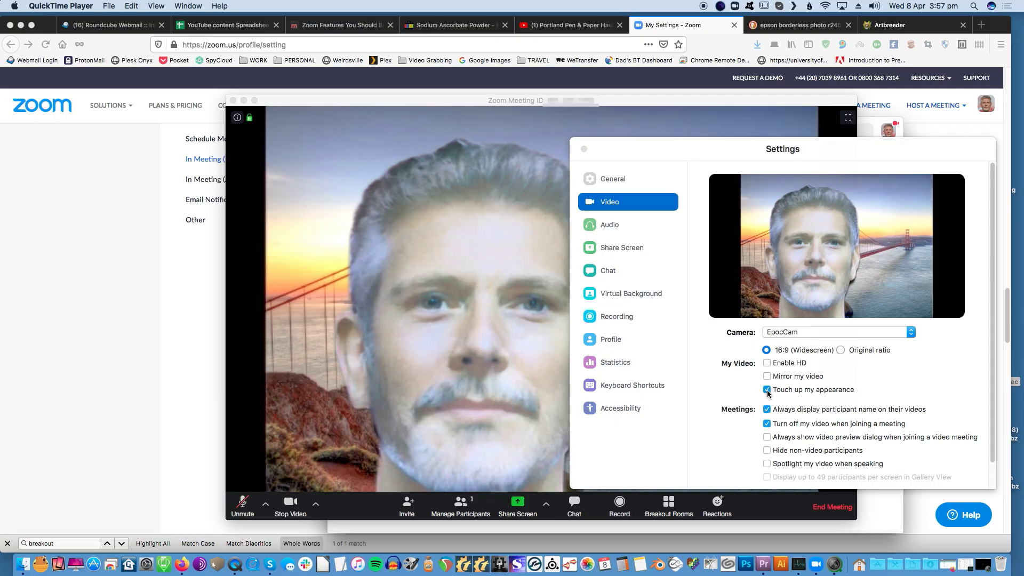
{"action": "left_click", "coordinate": [768, 391]}
{"action": "key", "text": "super+w"}
{"action": "left_click", "coordinate": [243, 506]}
{"action": "left_click", "coordinate": [246, 508]}
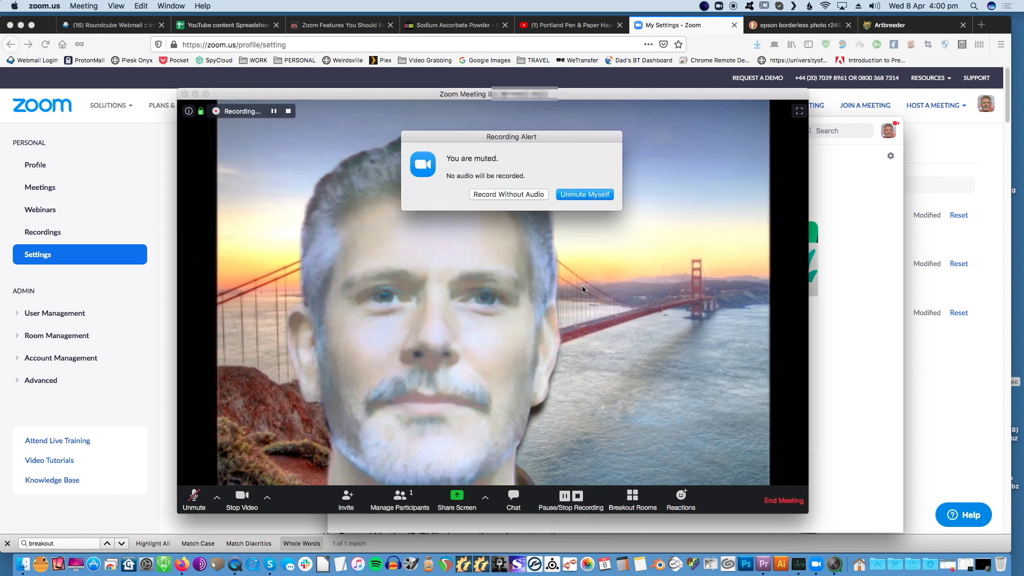
Choose Record Without Audio in the Recording Alert to record while muted.
{"action": "left_click", "coordinate": [536, 194]}
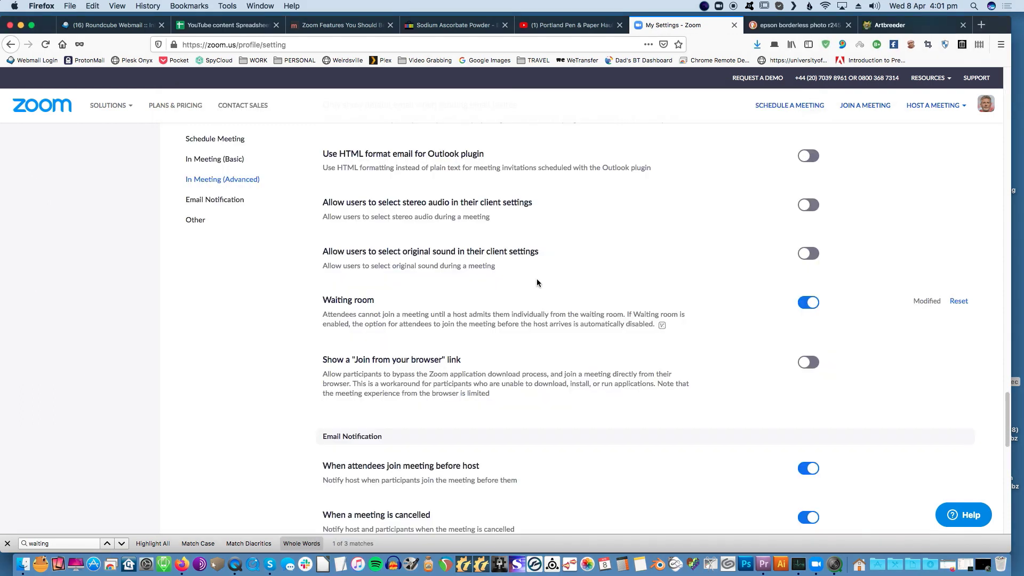
Scroll the web portal settings to the switched-on Waiting room toggle under In Meeting (Advanced).
{"action": "scroll", "coordinate": [536, 280], "scroll_direction": "up", "scroll_amount": 3}
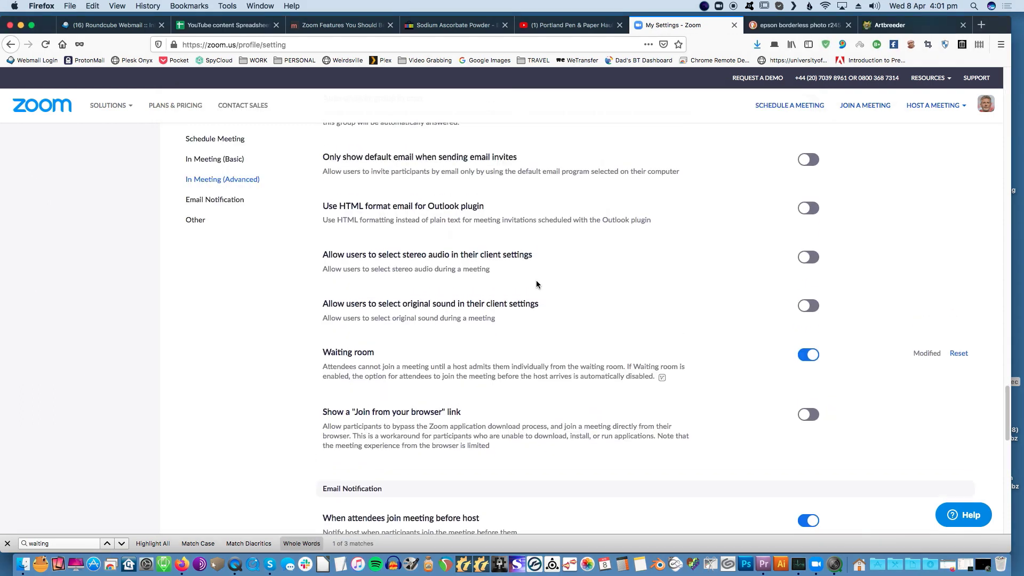
{"action": "scroll", "coordinate": [536, 280], "scroll_direction": "down", "scroll_amount": 6}
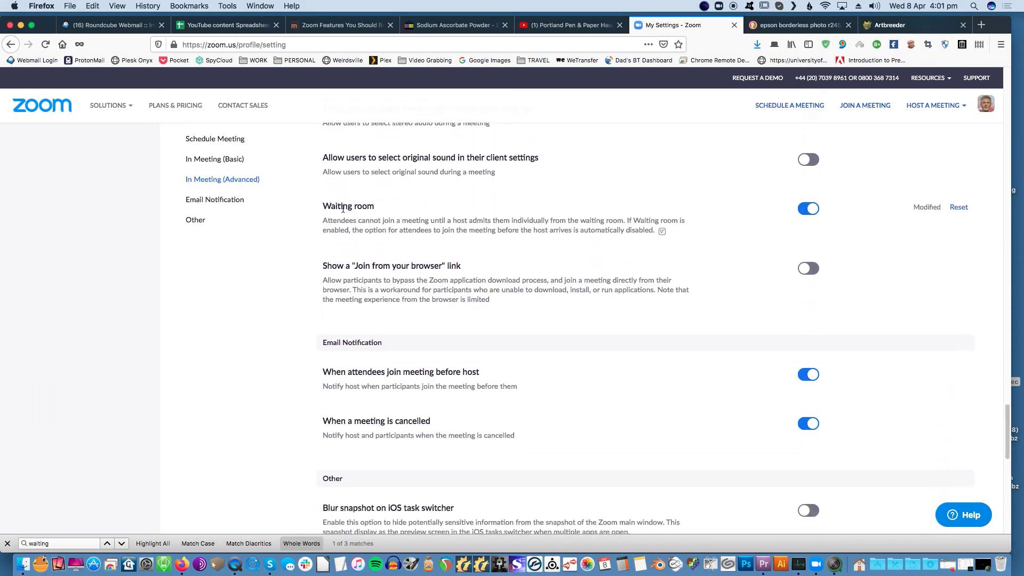